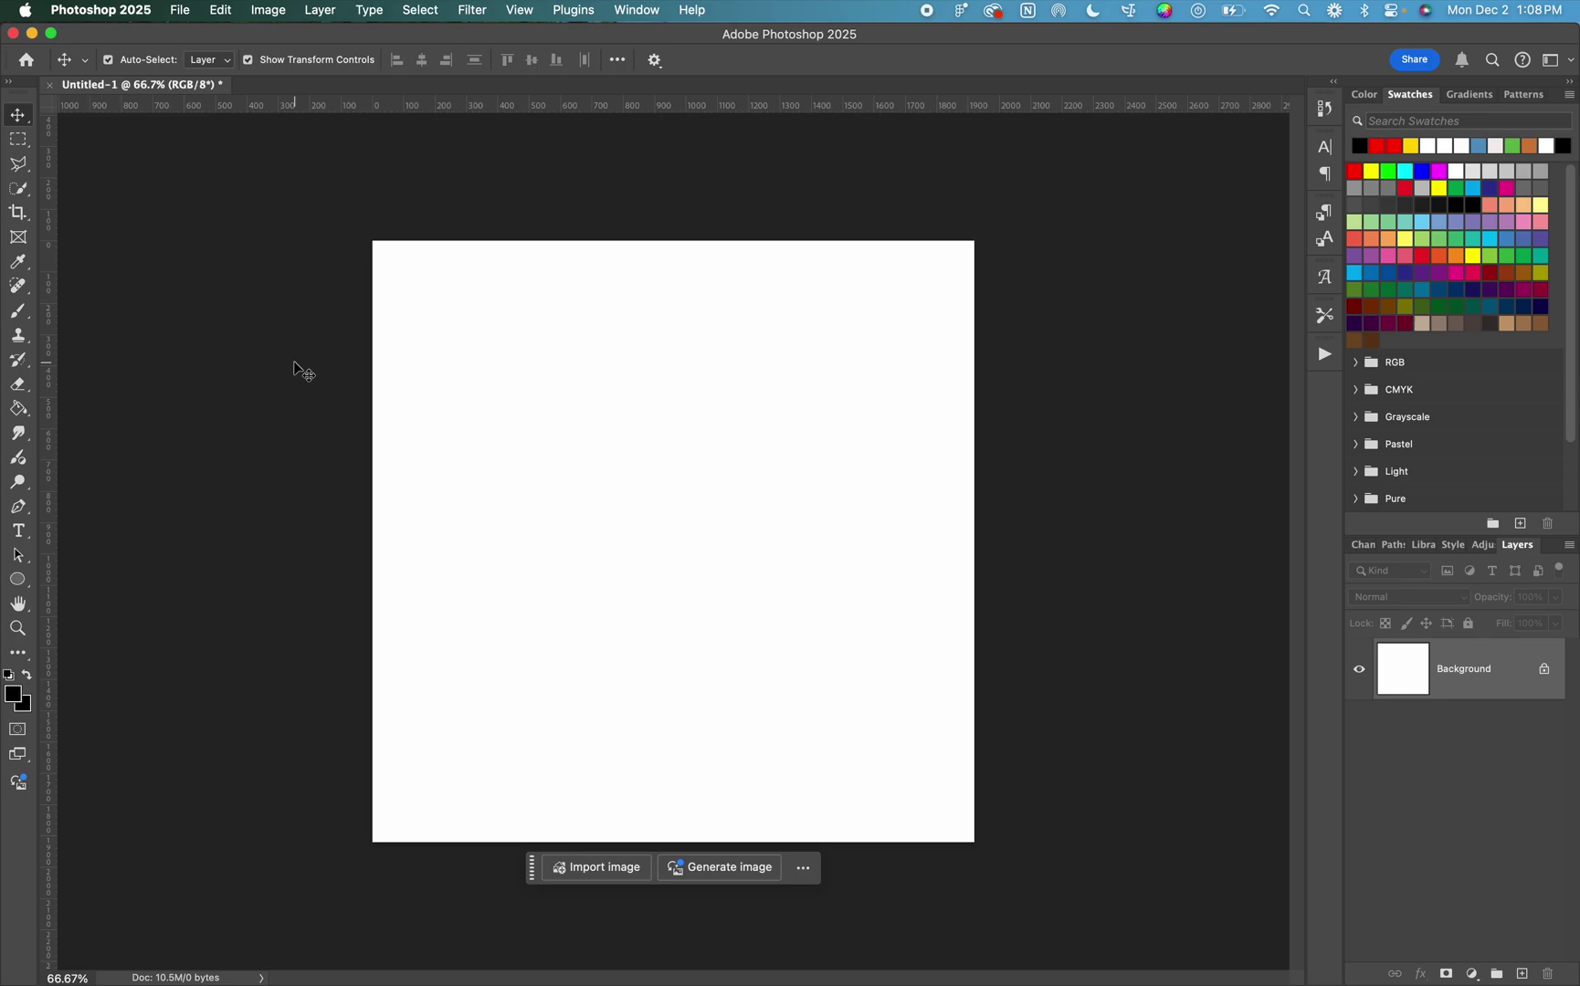
Draw a red-filled 903 × 903 px square with the Rectangle Tool on the upper-left canvas.
{"action": "left_click", "coordinate": [17, 585]}
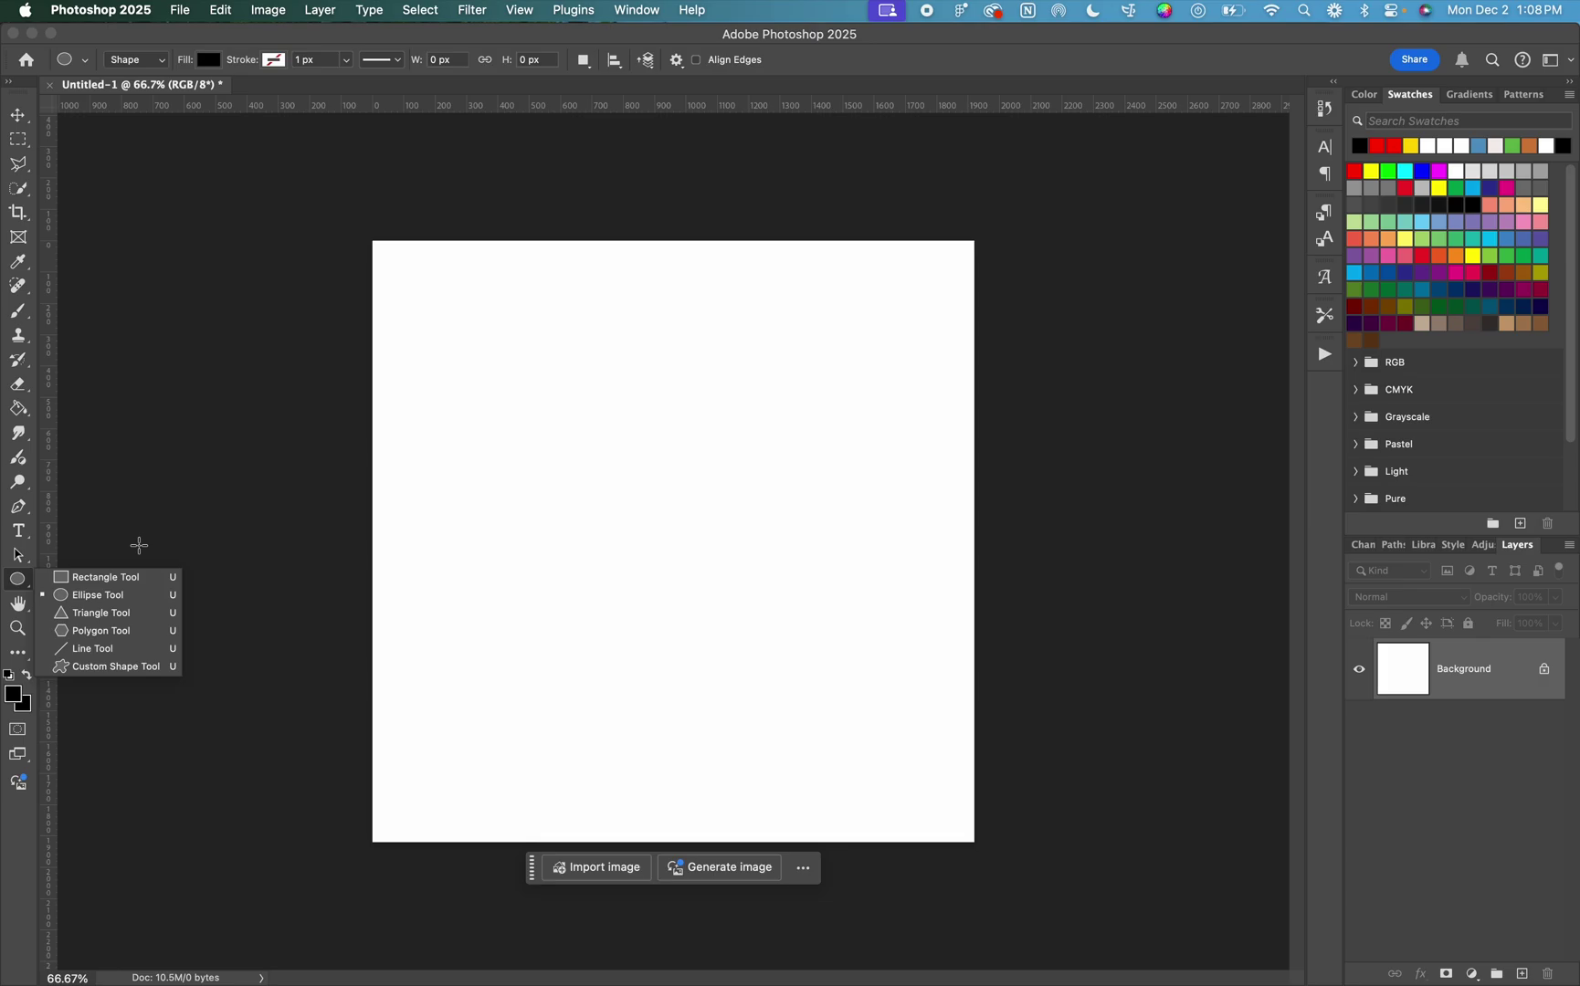
{"action": "left_click", "coordinate": [139, 586]}
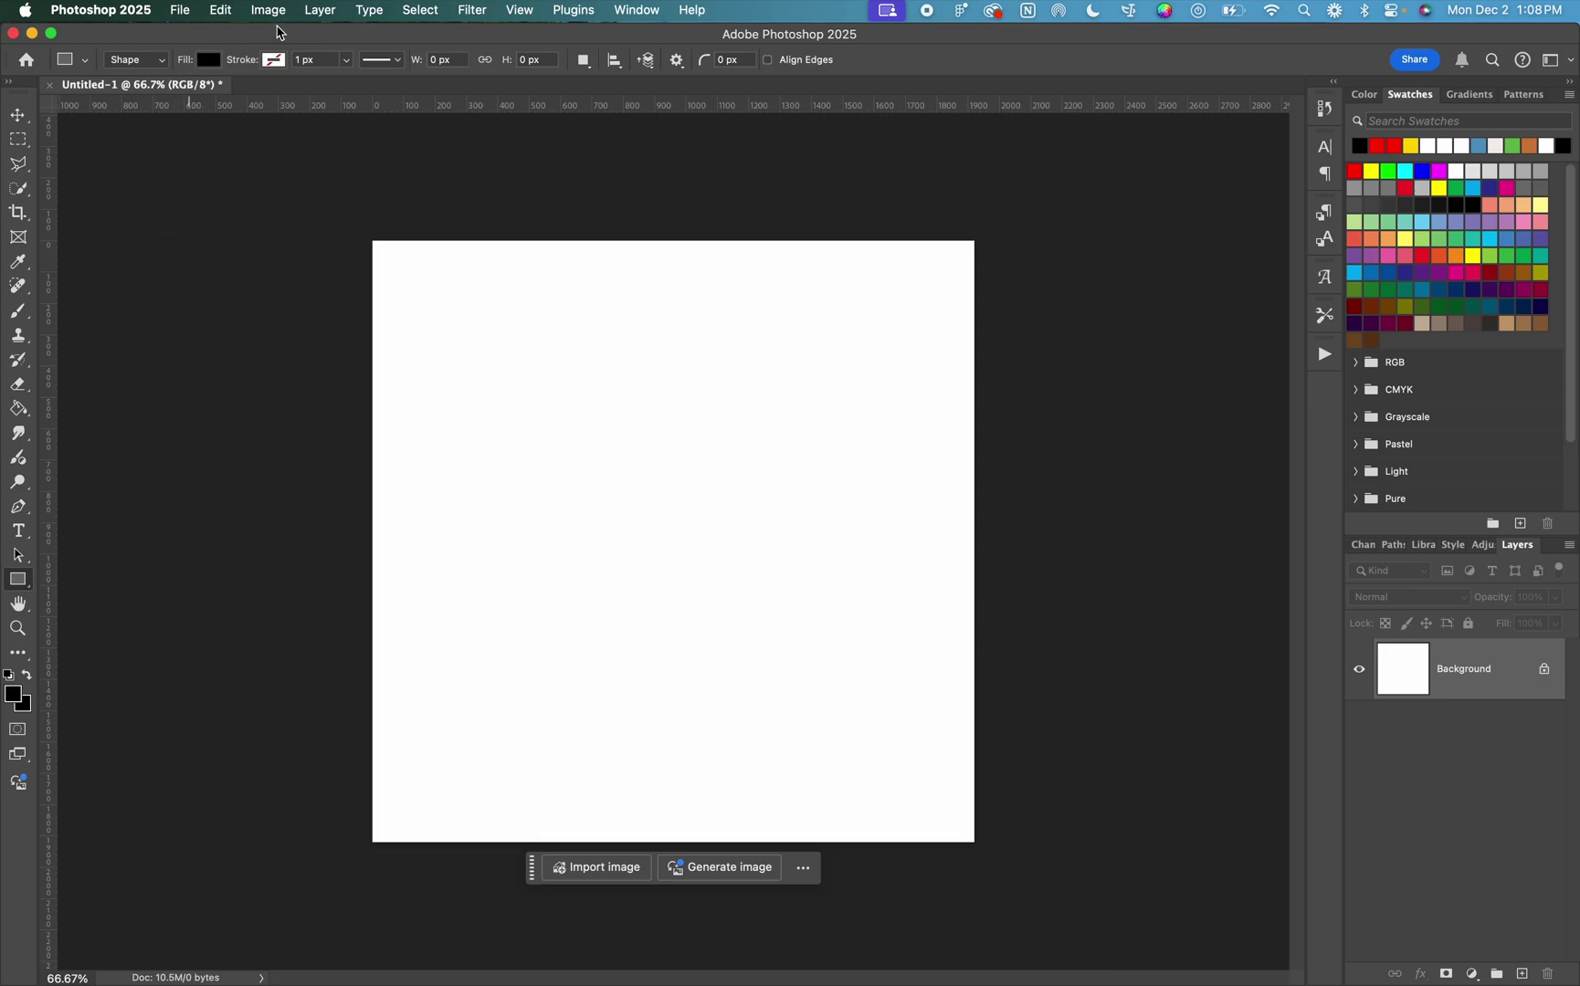
{"action": "left_click", "coordinate": [208, 62]}
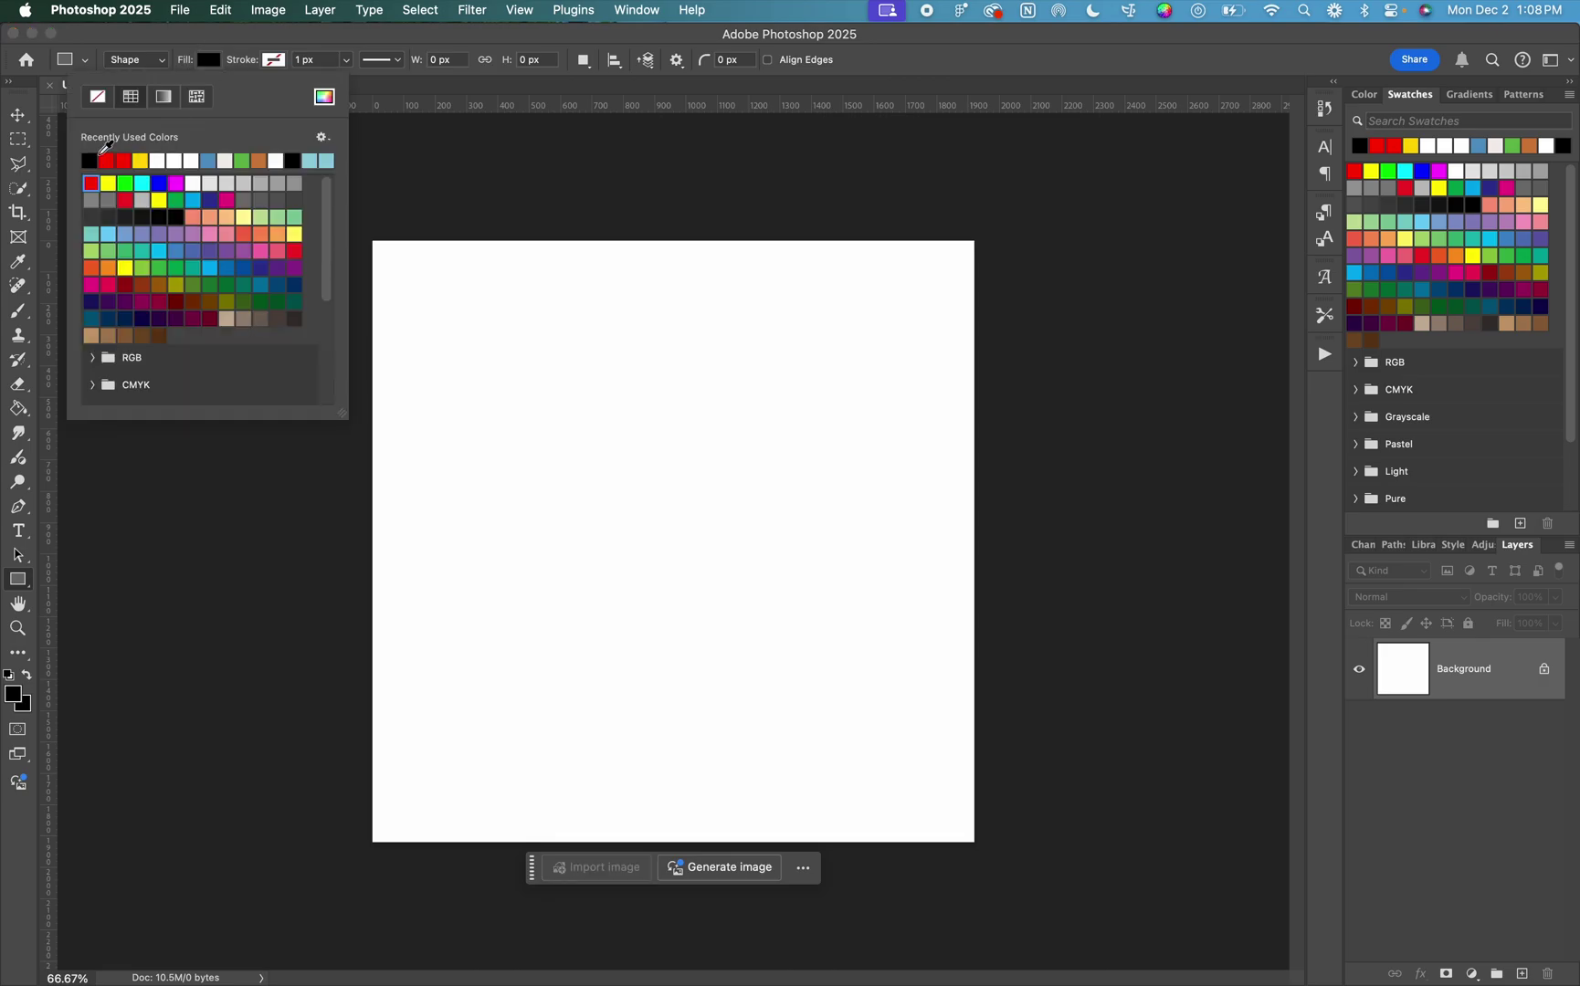
{"action": "left_click", "coordinate": [107, 162]}
{"action": "key", "text": "Return"}
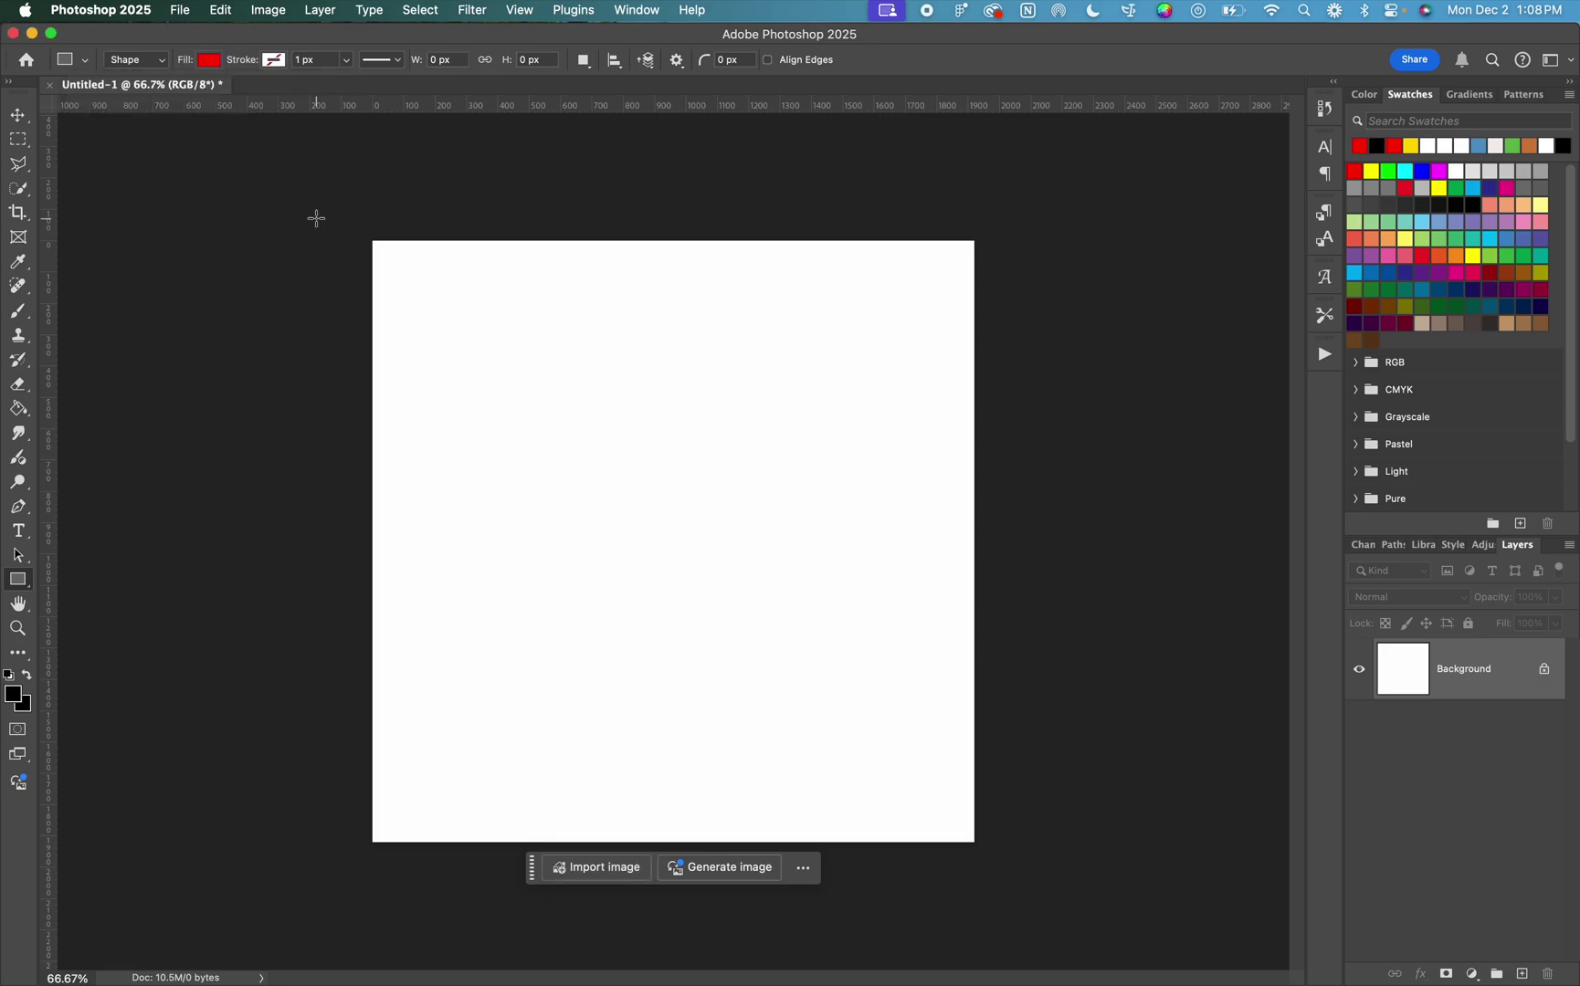
{"action": "left_click_drag", "start_coordinate": [454, 331], "coordinate": [739, 624]}
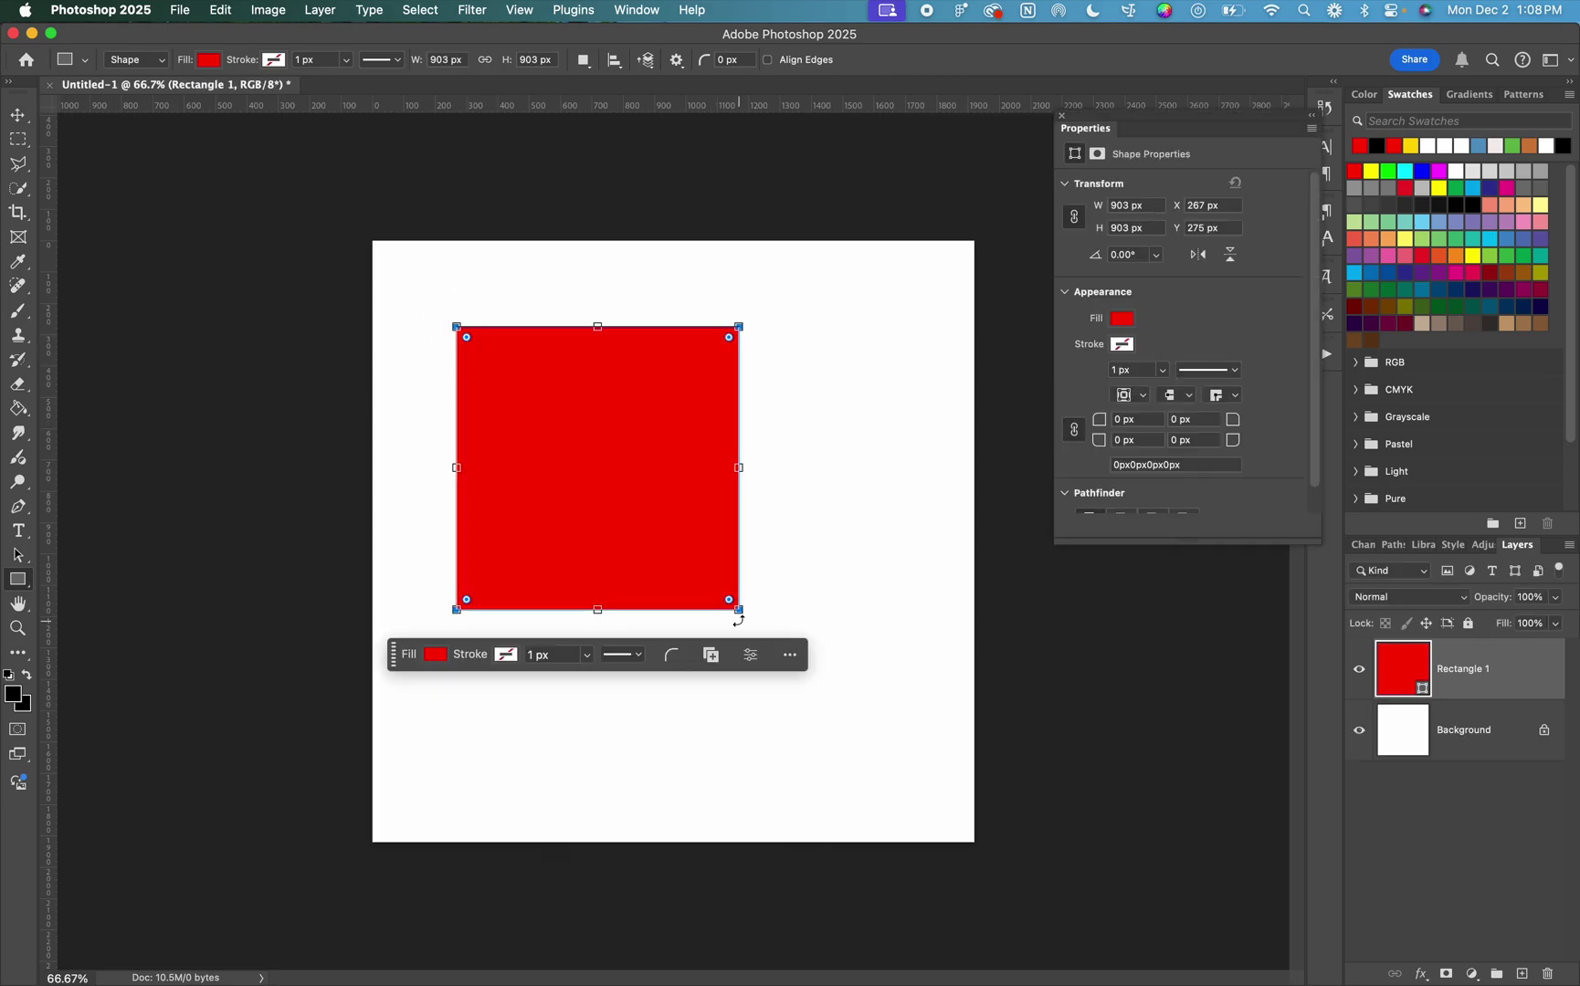
Align the red square to the canvas's horizontal and vertical centres.
{"action": "left_click", "coordinate": [617, 69]}
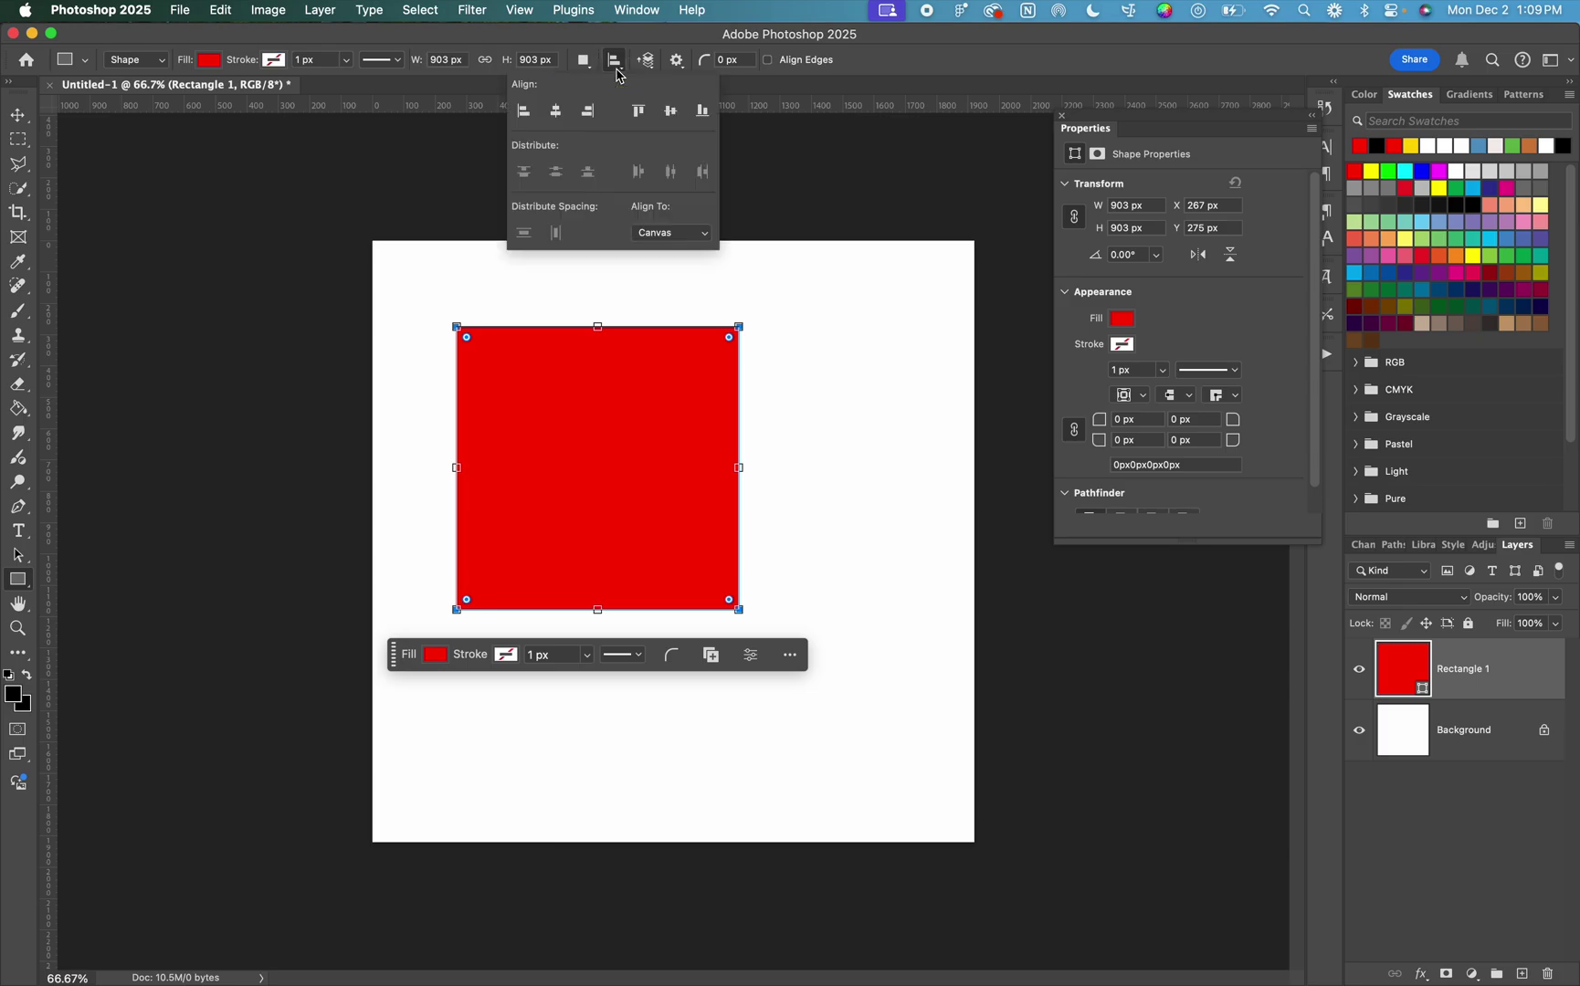
{"action": "left_click", "coordinate": [556, 111]}
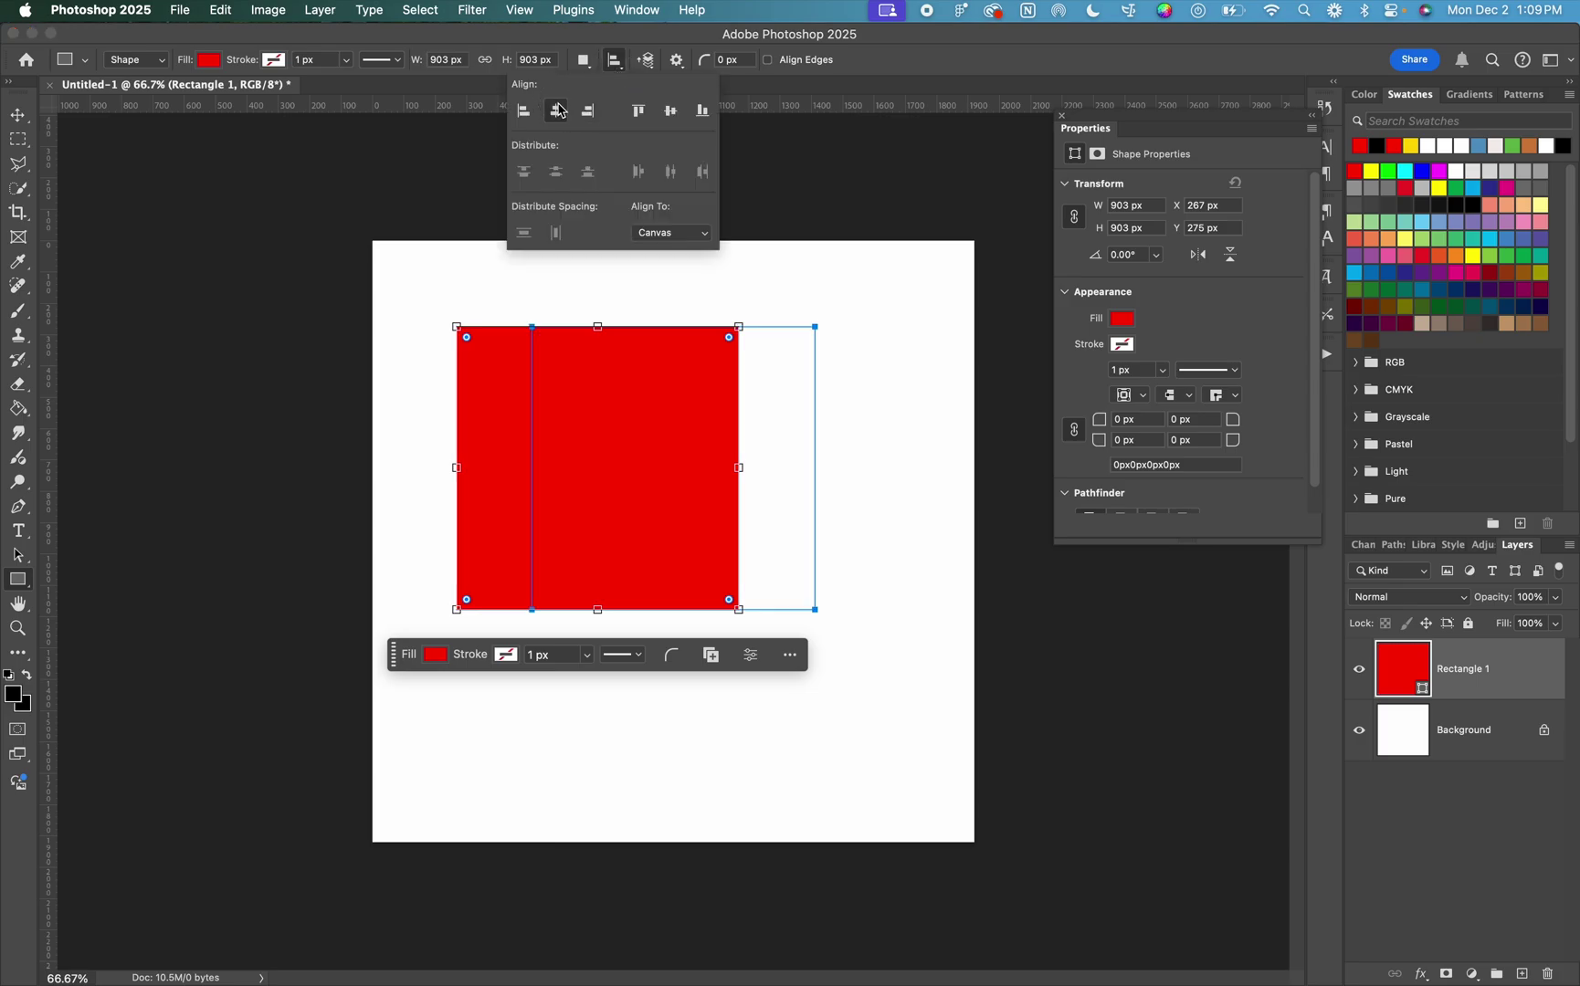
{"action": "left_click", "coordinate": [670, 111]}
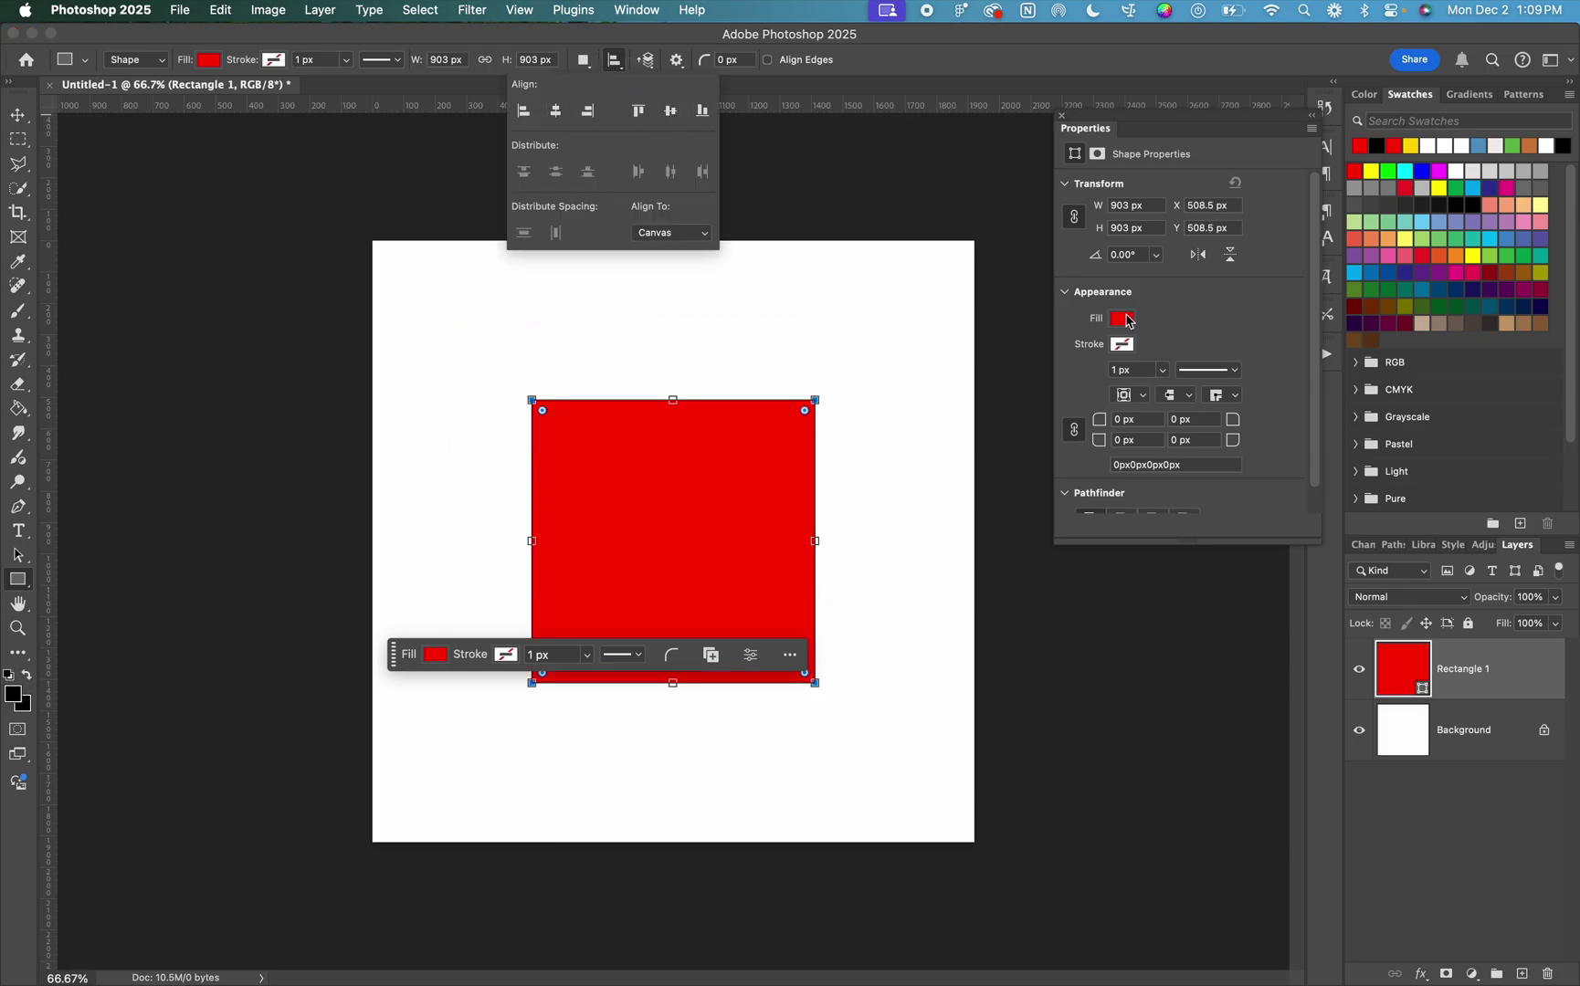
Add an empty Layer 1 above the Rectangle 1 layer.
{"action": "left_click", "coordinate": [237, 296]}
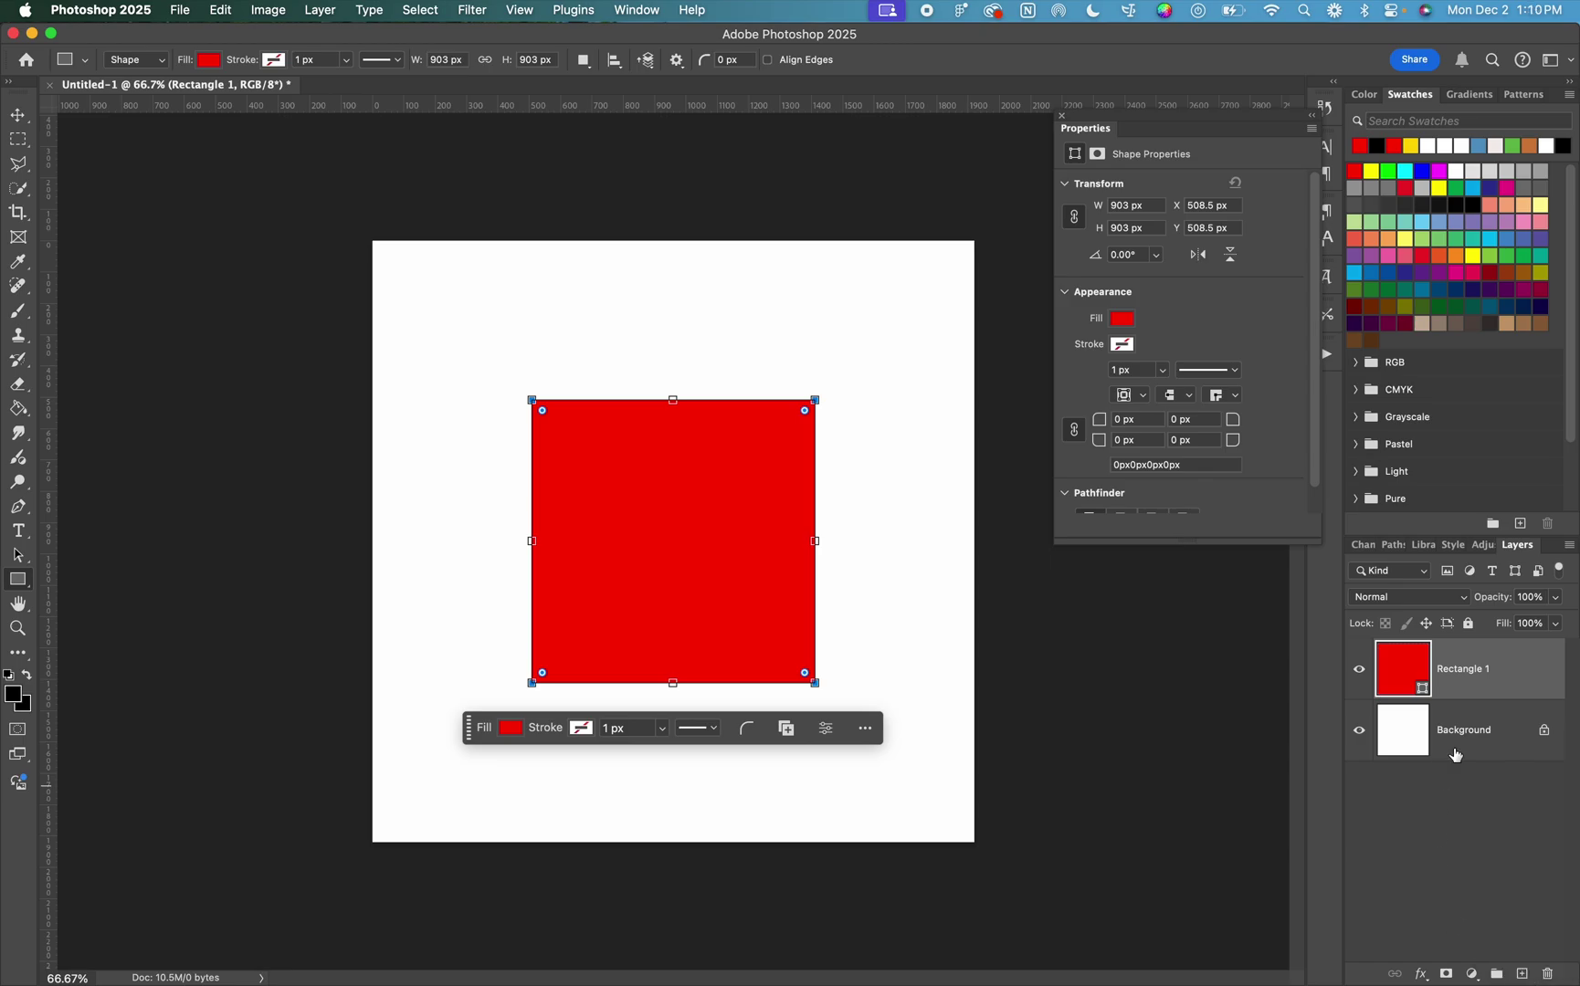
{"action": "left_click", "coordinate": [632, 9]}
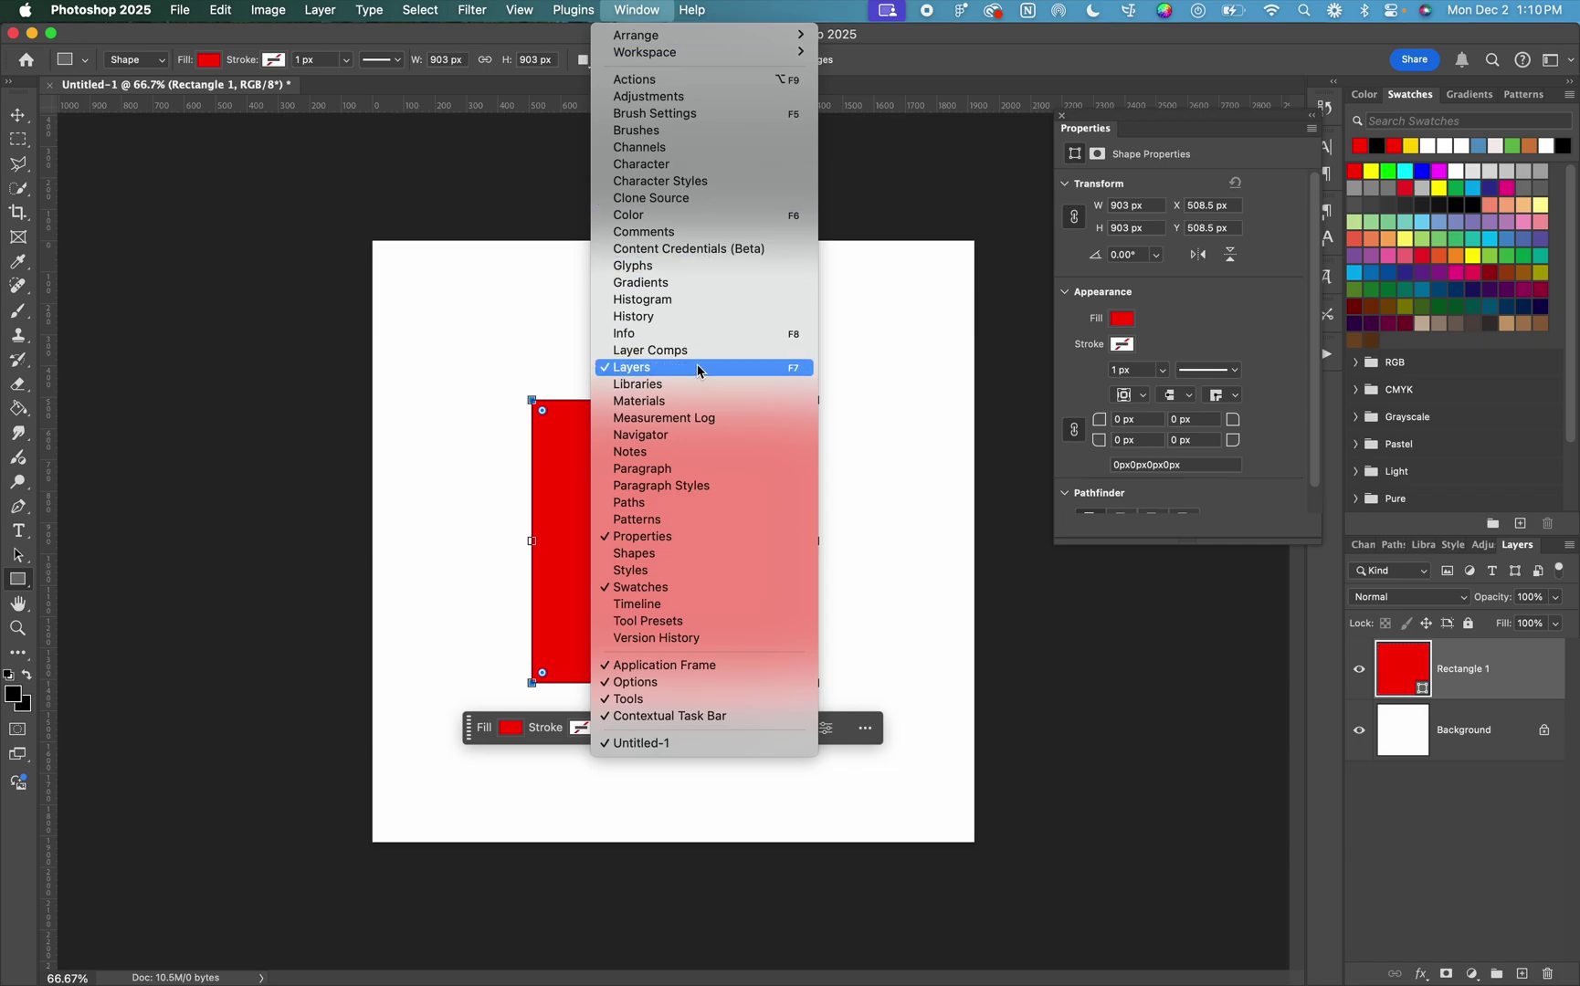
{"action": "left_click", "coordinate": [1470, 890]}
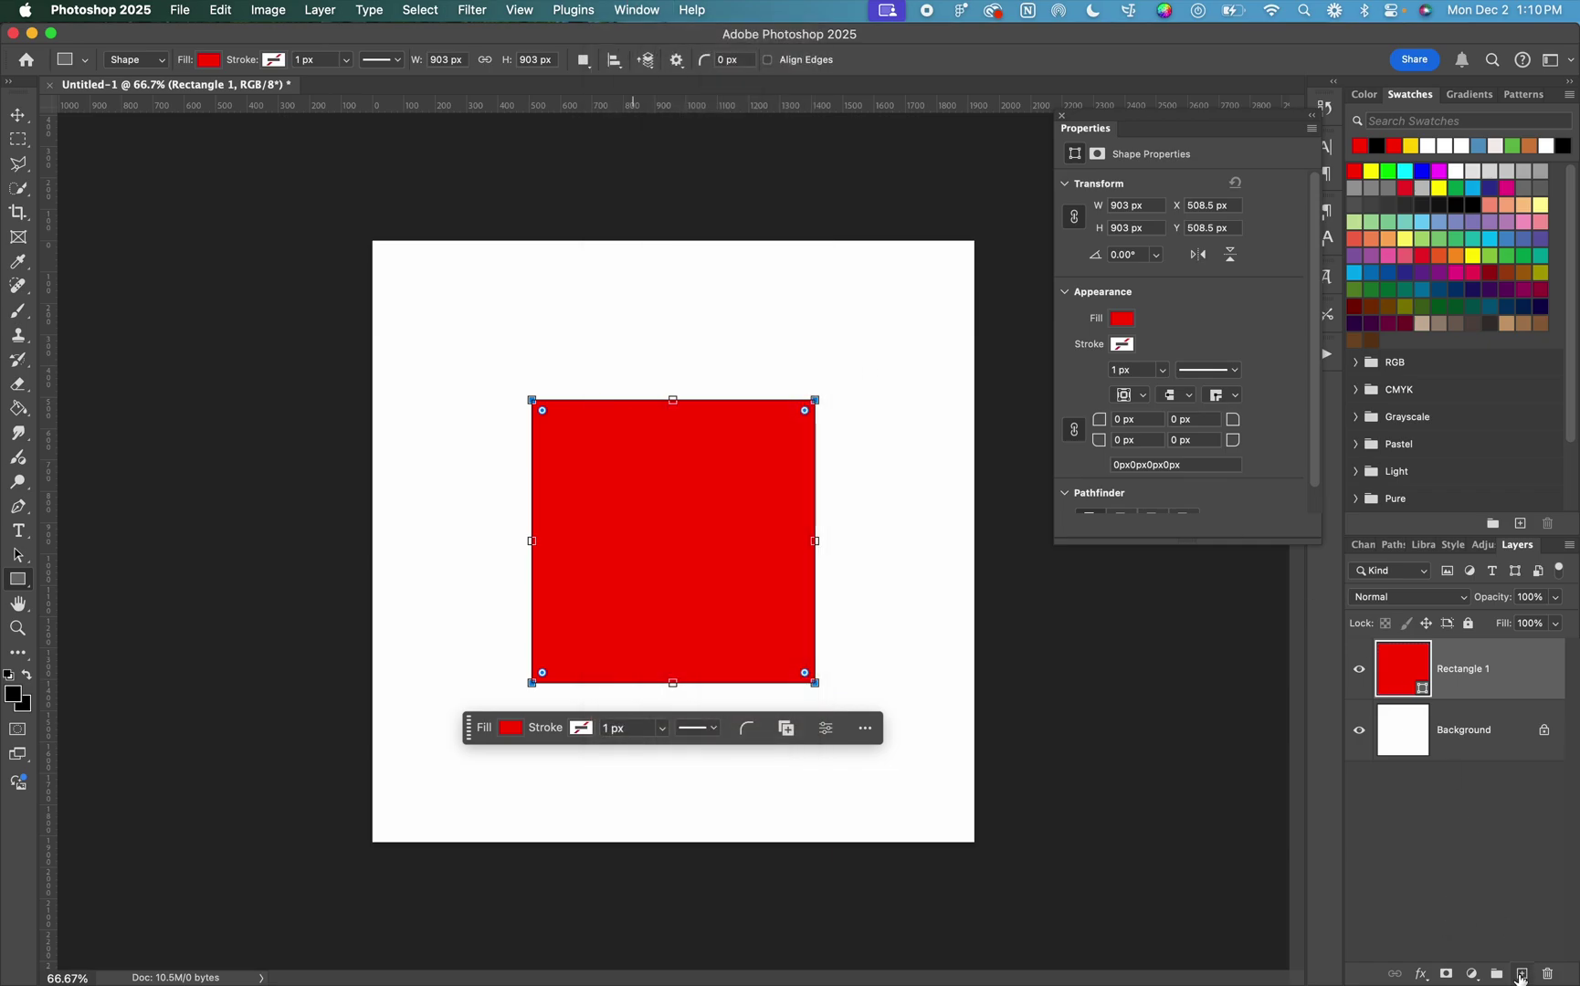
{"action": "left_click", "coordinate": [1521, 975]}
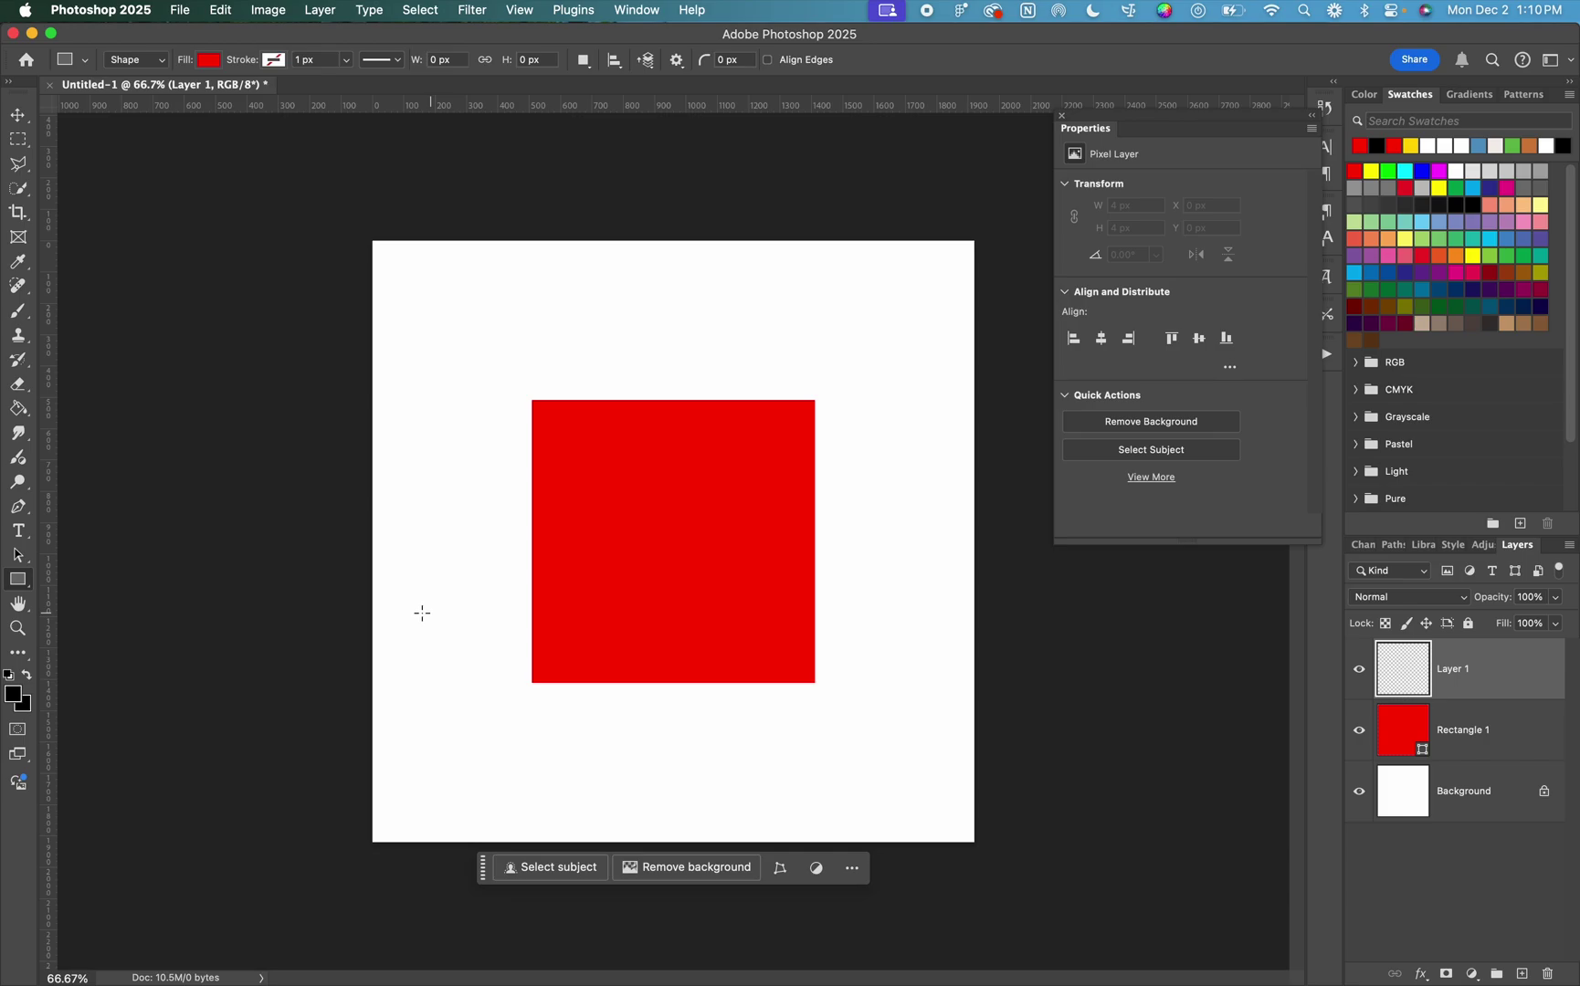
Draw a 613 × 534 px heart custom shape over the middle of the square.
{"action": "left_click", "coordinate": [17, 578]}
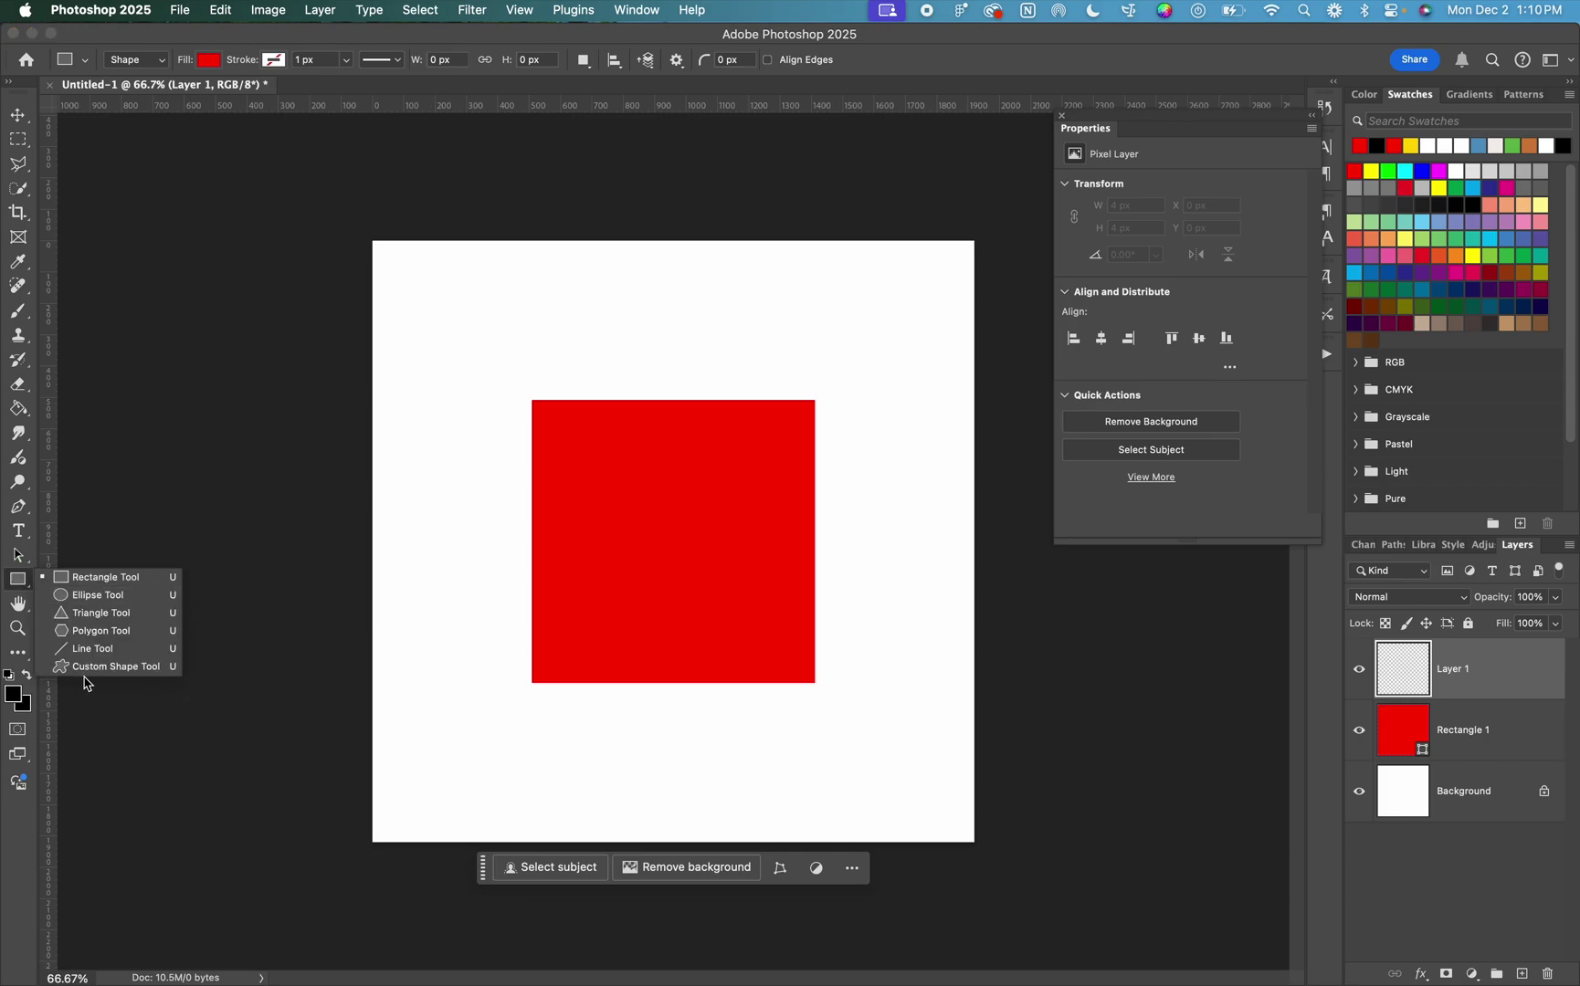
{"action": "left_click", "coordinate": [113, 667]}
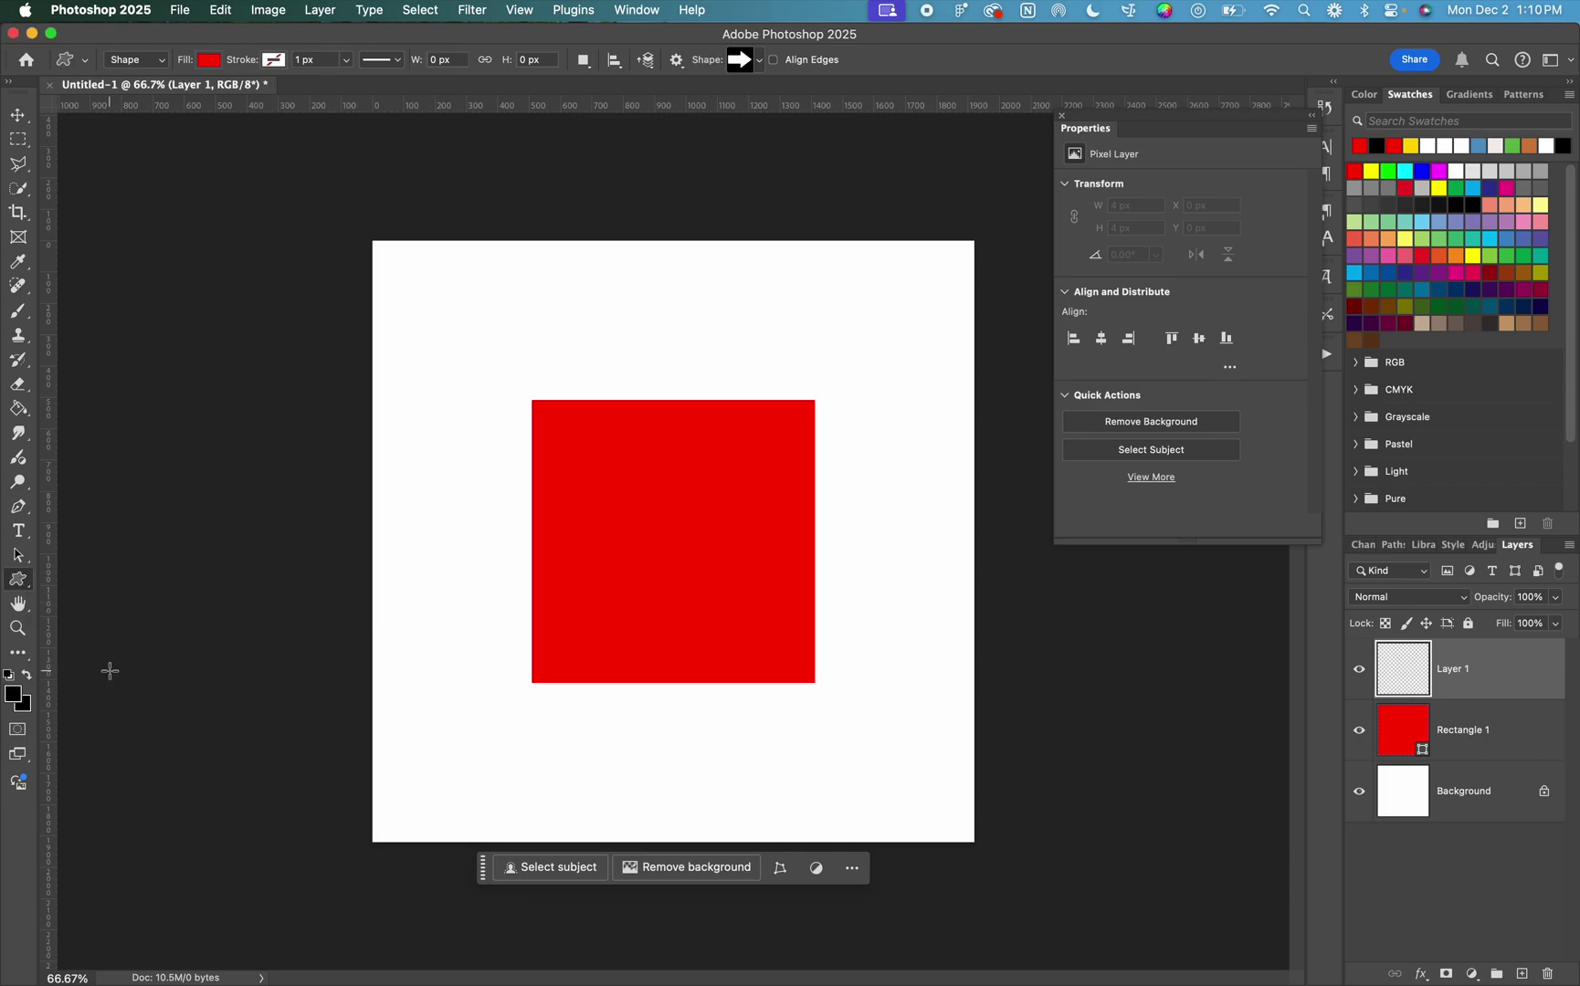
{"action": "left_click", "coordinate": [759, 61]}
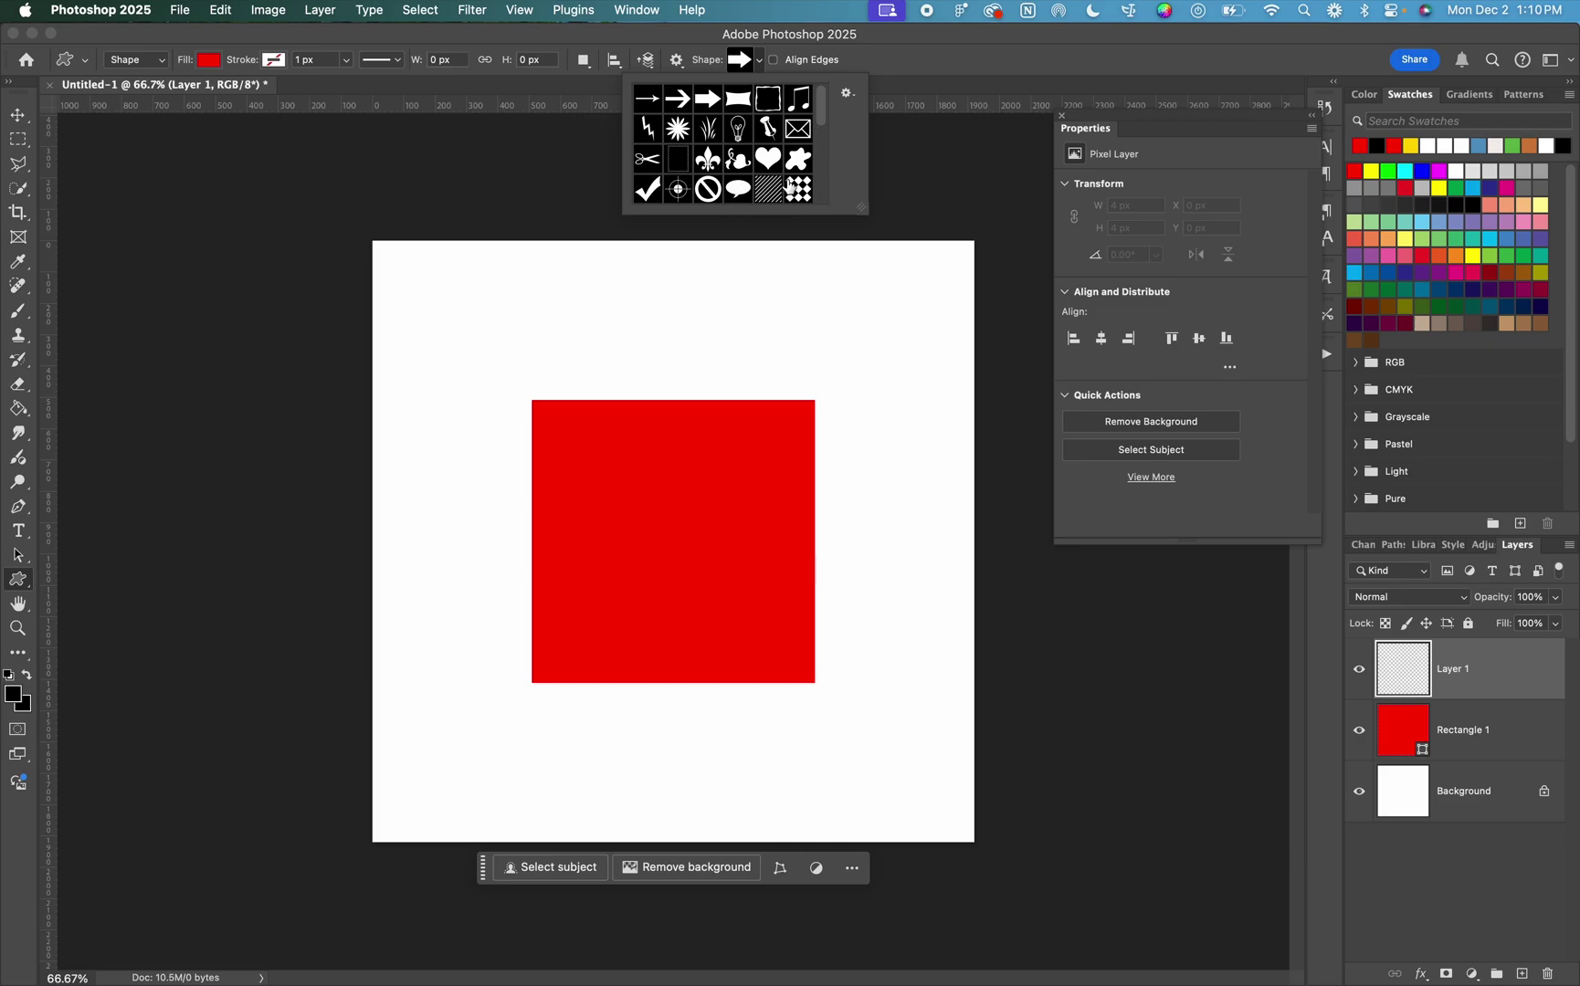
{"action": "scroll", "coordinate": [777, 168], "scroll_direction": "down", "scroll_amount": 5}
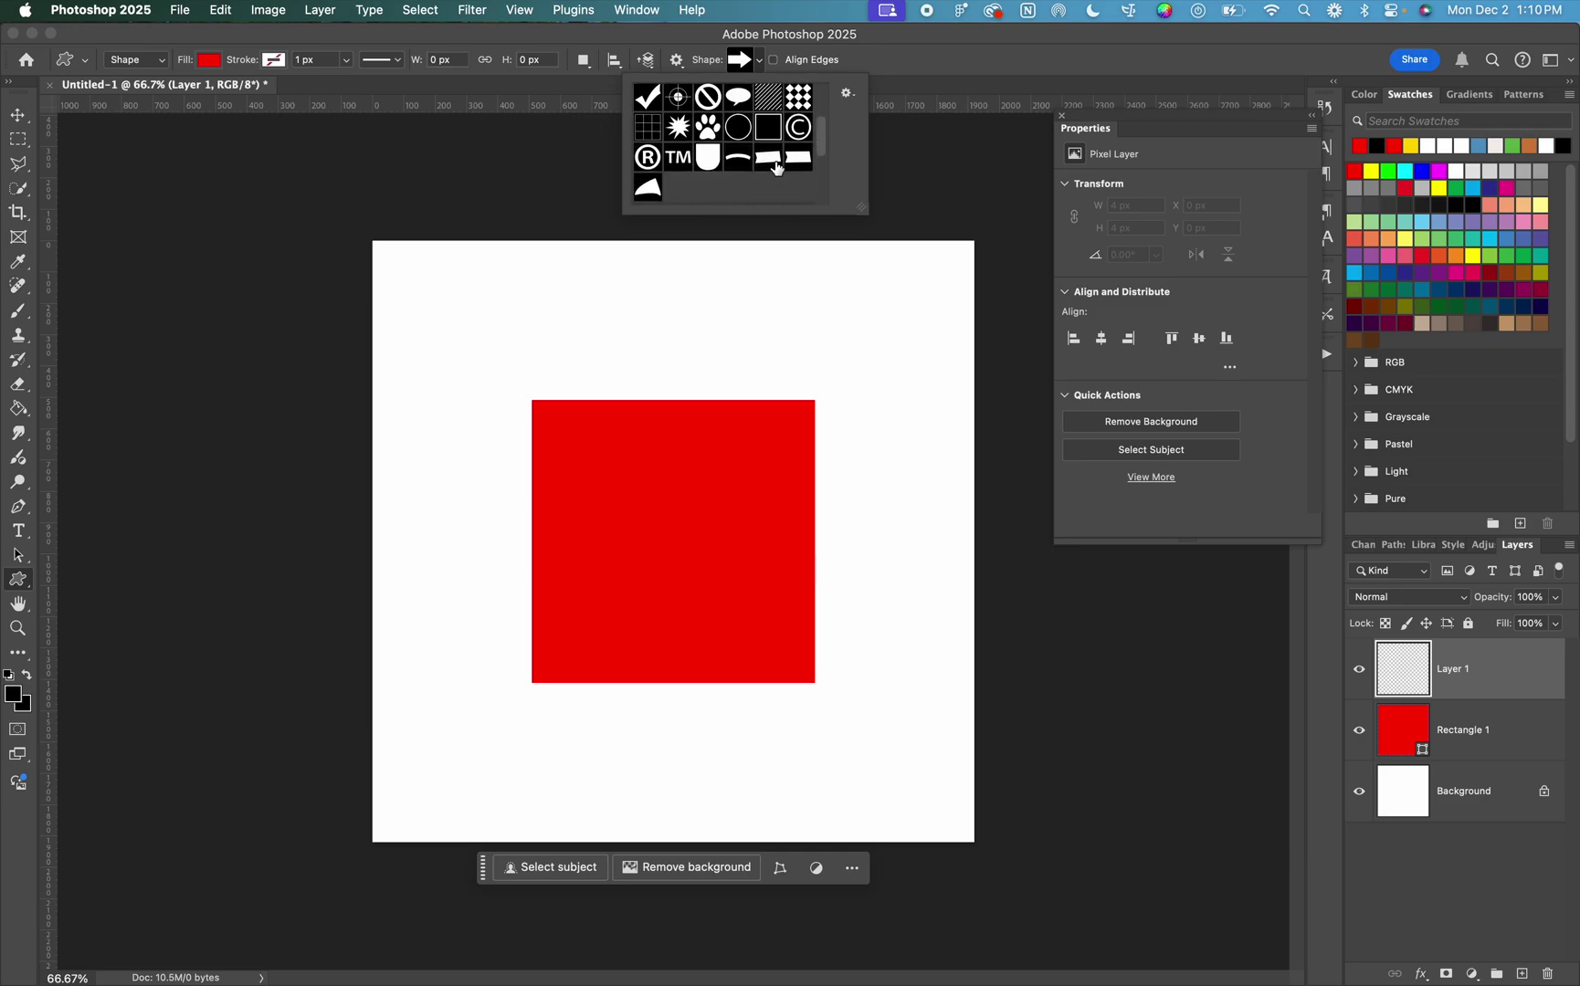
{"action": "scroll", "coordinate": [777, 168], "scroll_direction": "up", "scroll_amount": 3}
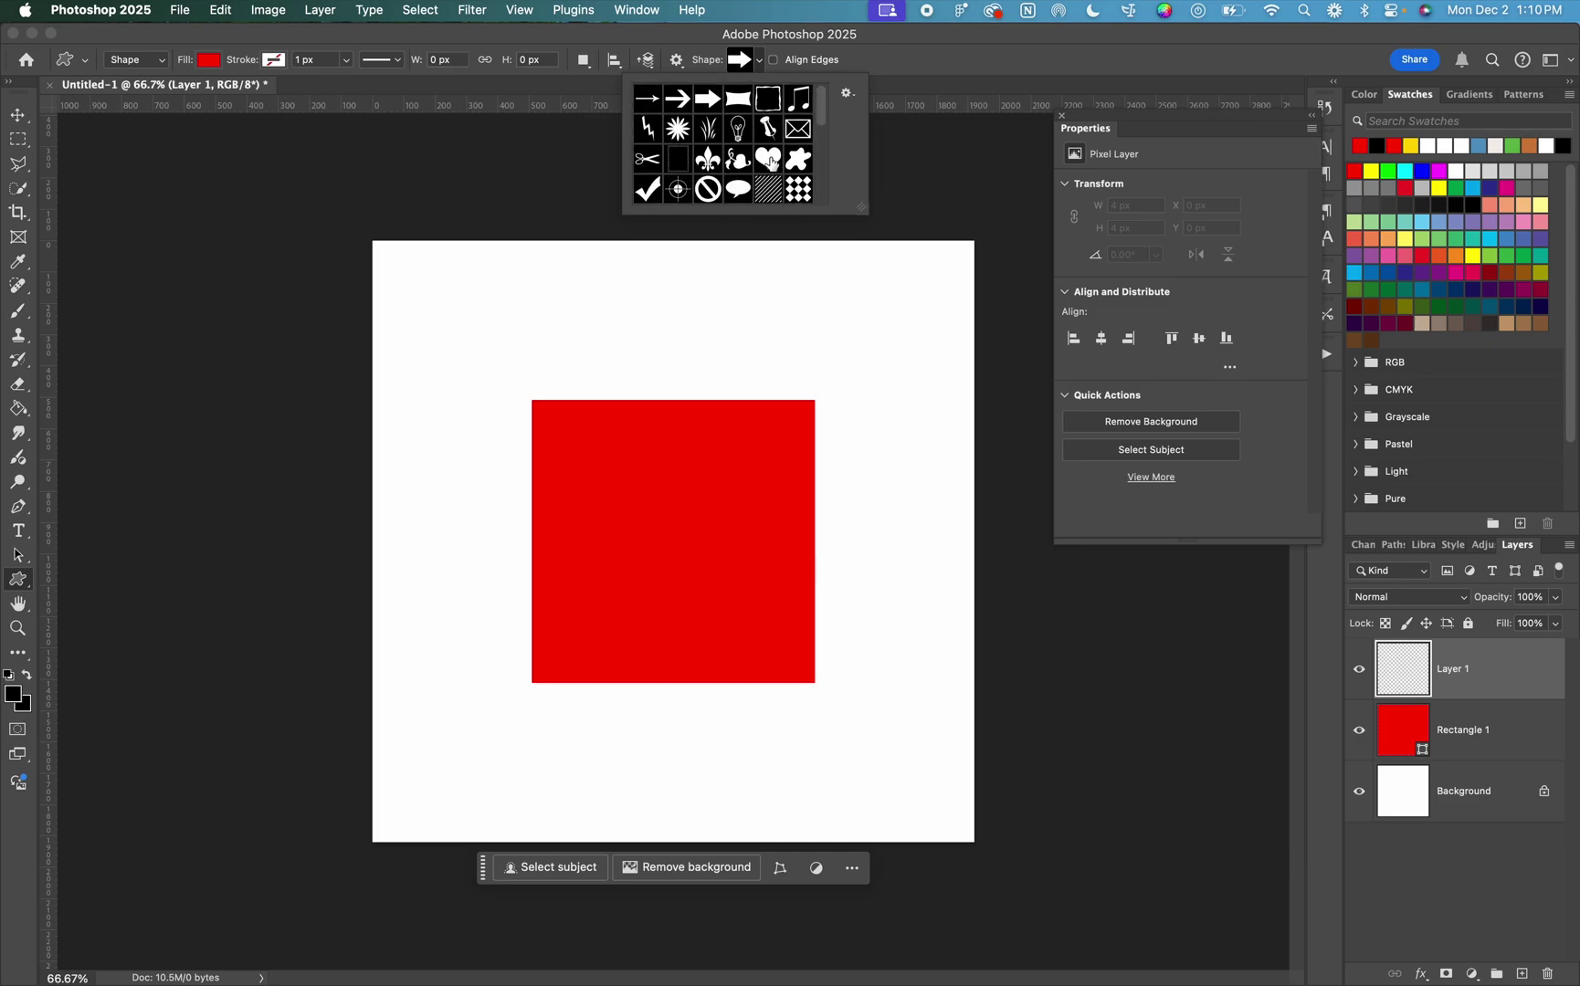
{"action": "left_click", "coordinate": [769, 163]}
{"action": "left_click", "coordinate": [597, 457]}
{"action": "mouse_move", "coordinate": [597, 458]}
{"action": "left_mouse_down"}
{"action": "mouse_move", "coordinate": [801, 608]}
{"action": "mouse_move", "coordinate": [868, 625]}
{"action": "left_mouse_up"}
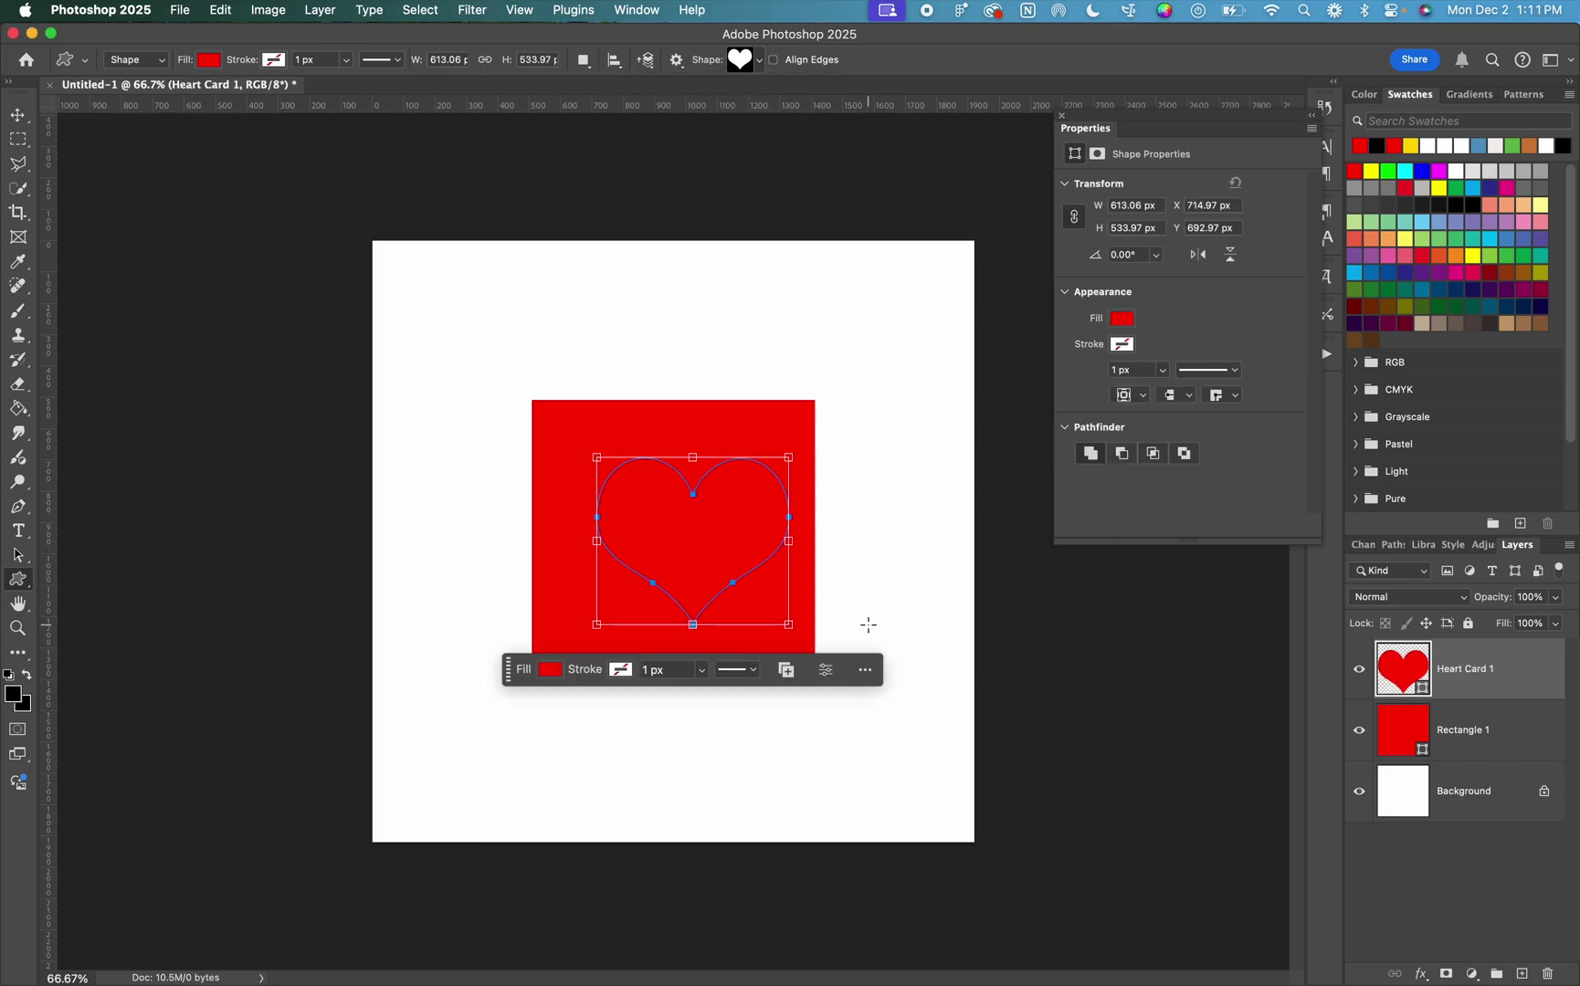
Center the heart horizontally and vertically, aligned to the canvas.
{"action": "left_click", "coordinate": [616, 64]}
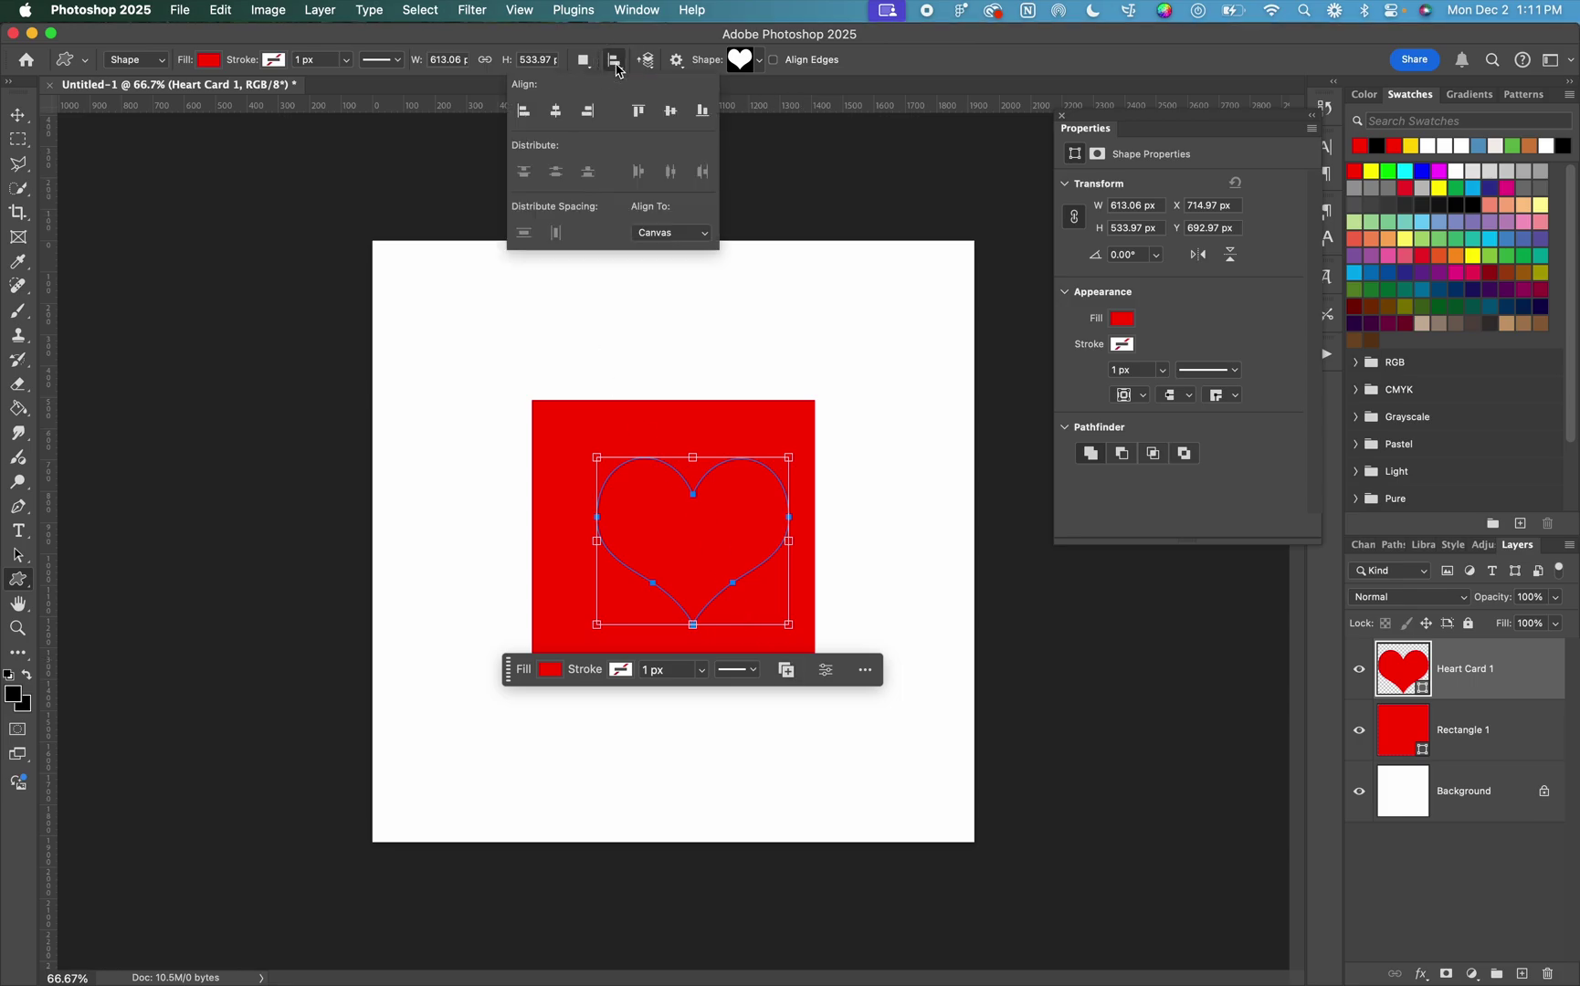
{"action": "left_click", "coordinate": [553, 116]}
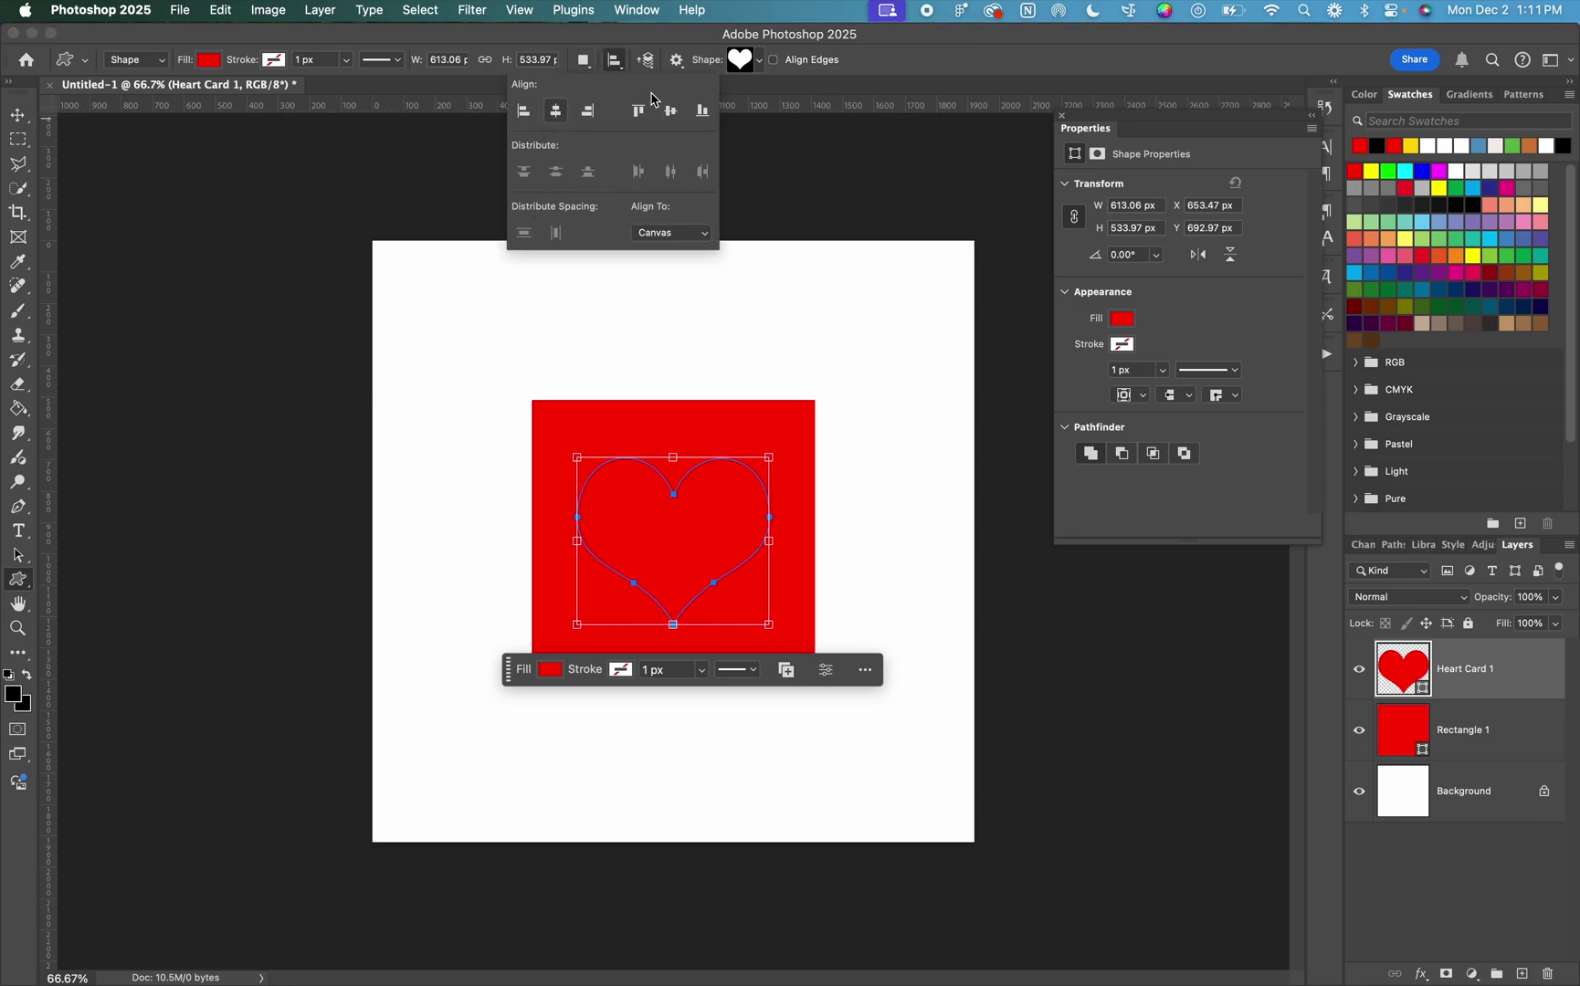
{"action": "left_click", "coordinate": [671, 112]}
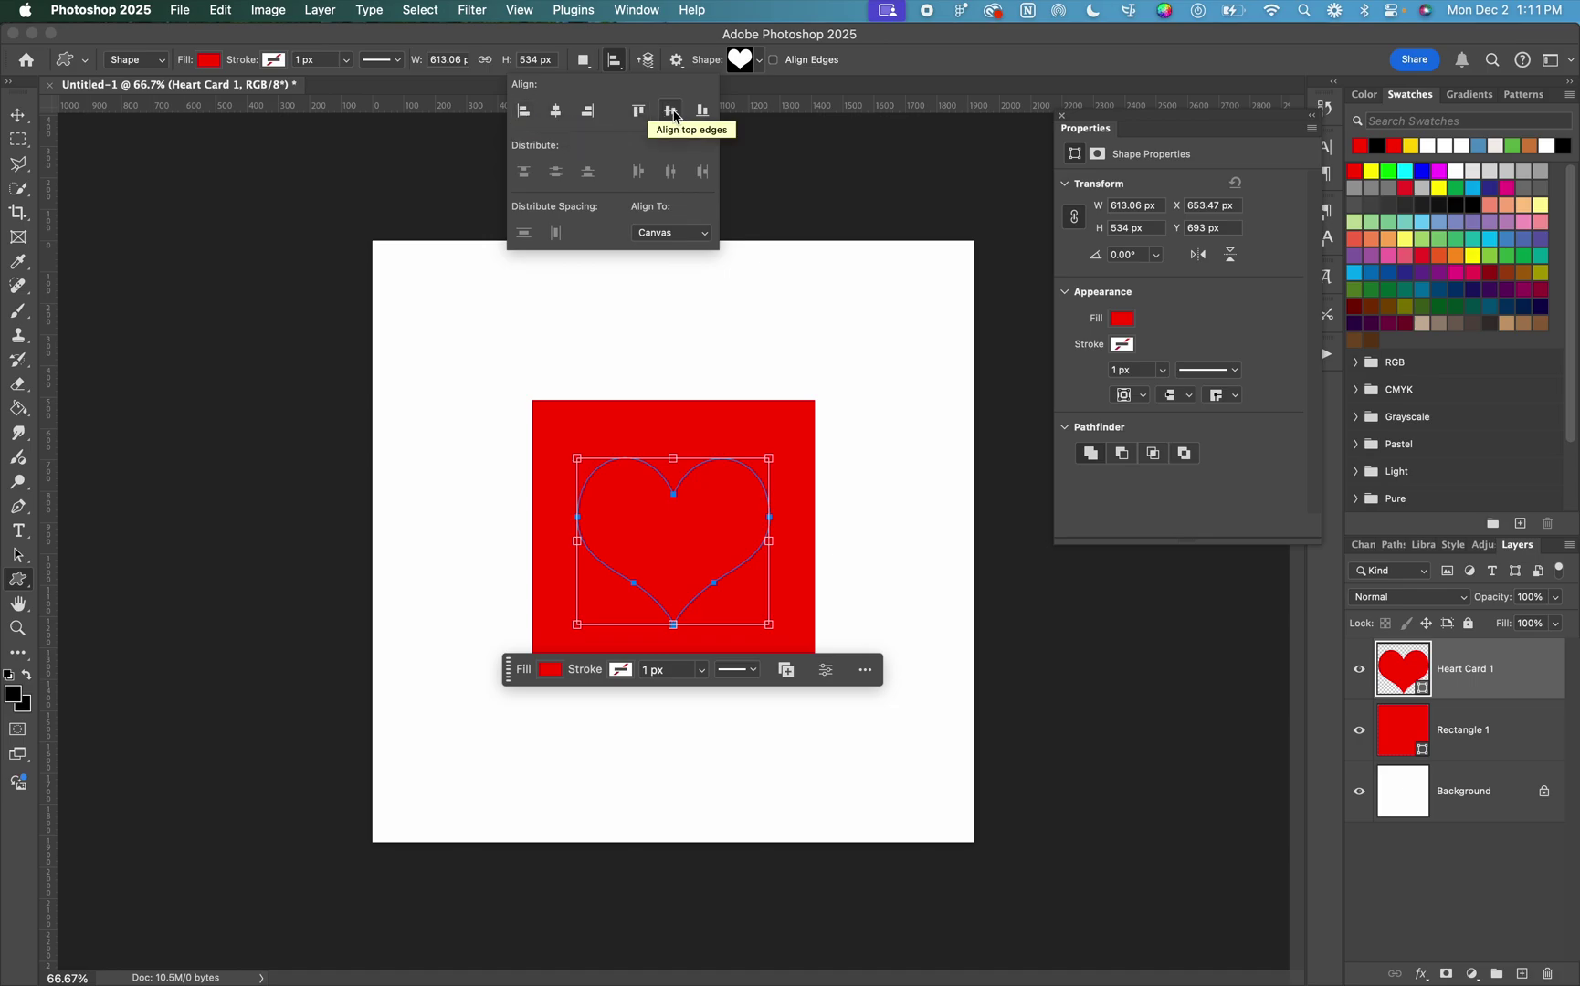
{"action": "left_click", "coordinate": [691, 237]}
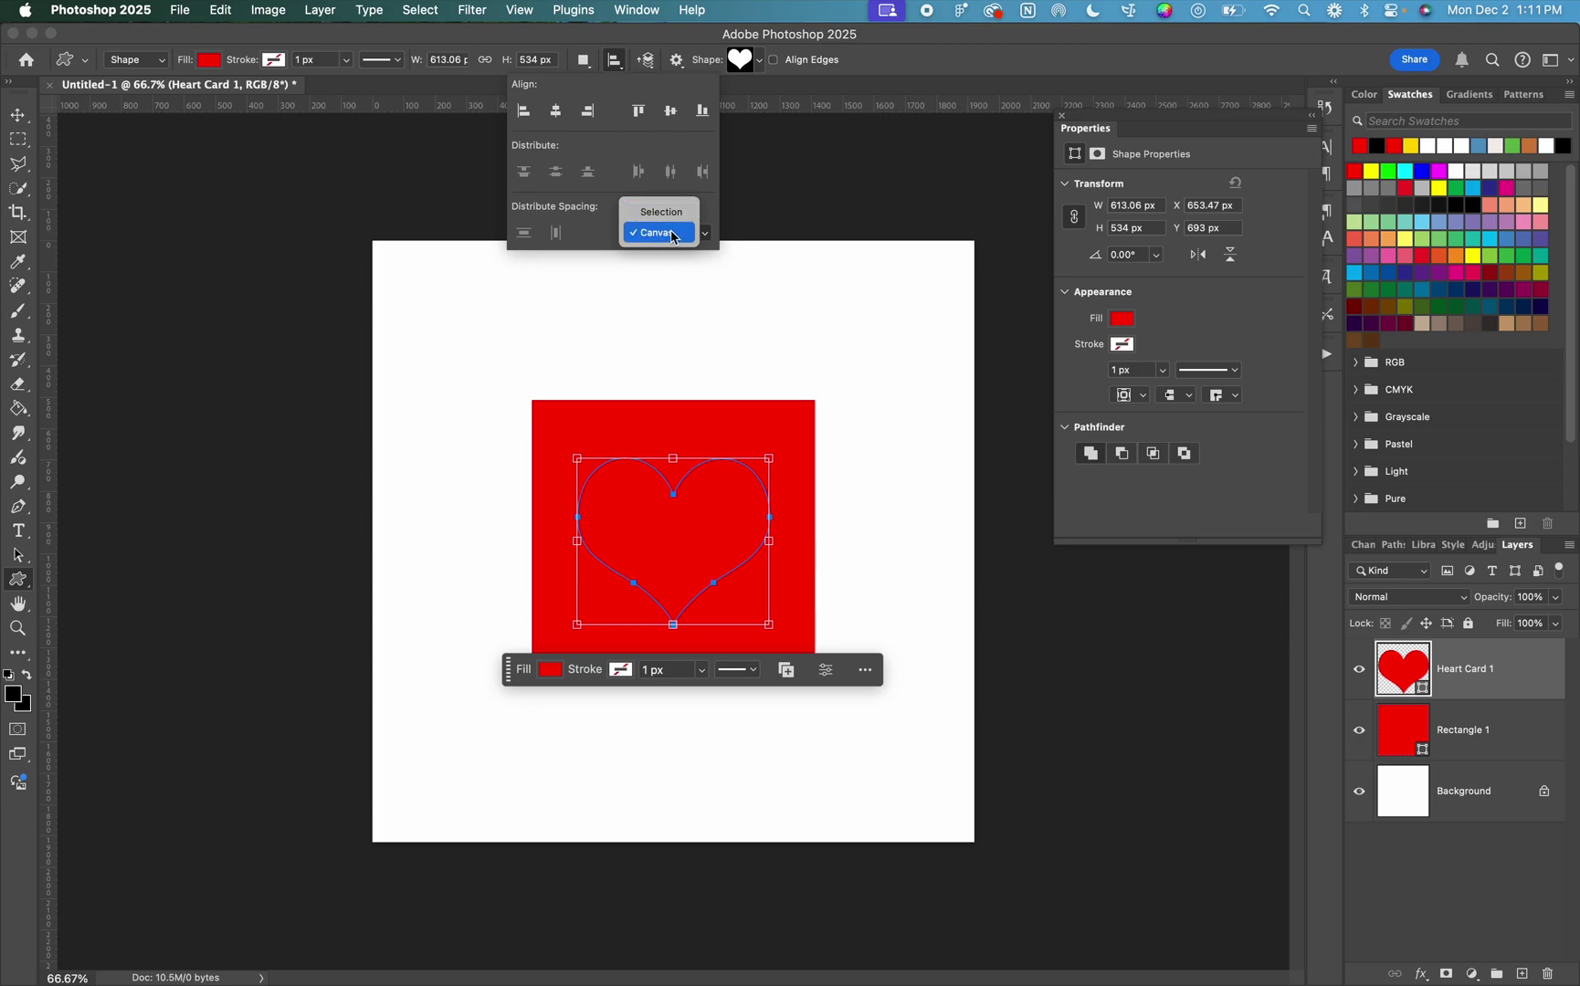
{"action": "left_click", "coordinate": [658, 237]}
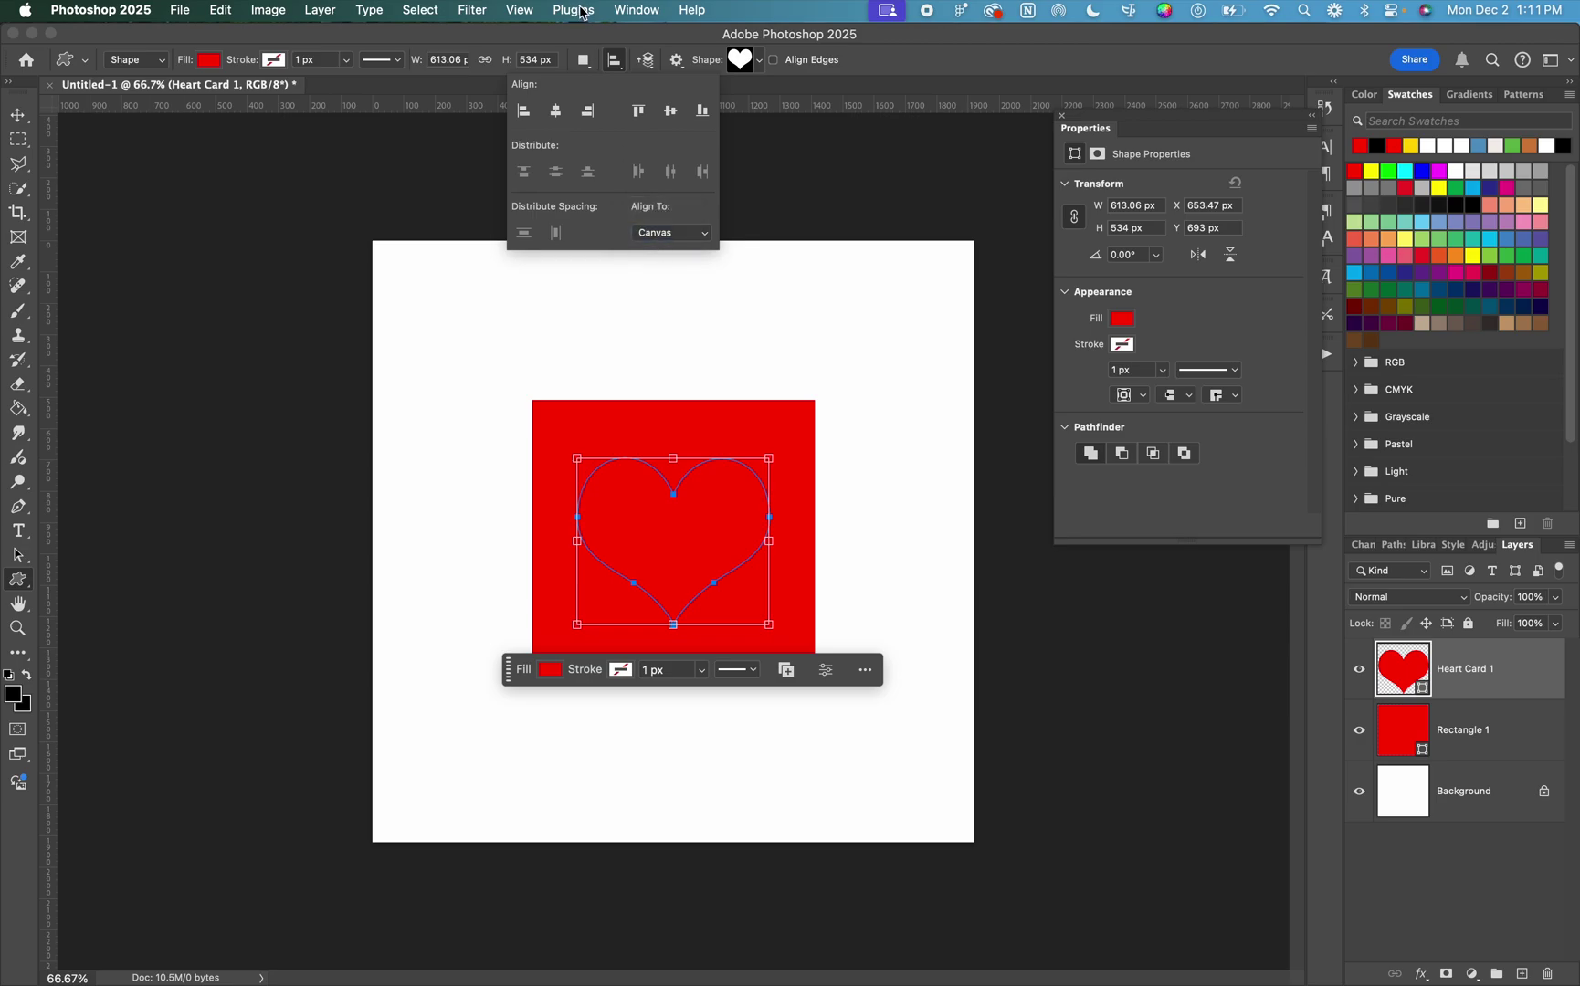
{"action": "left_click", "coordinate": [612, 57]}
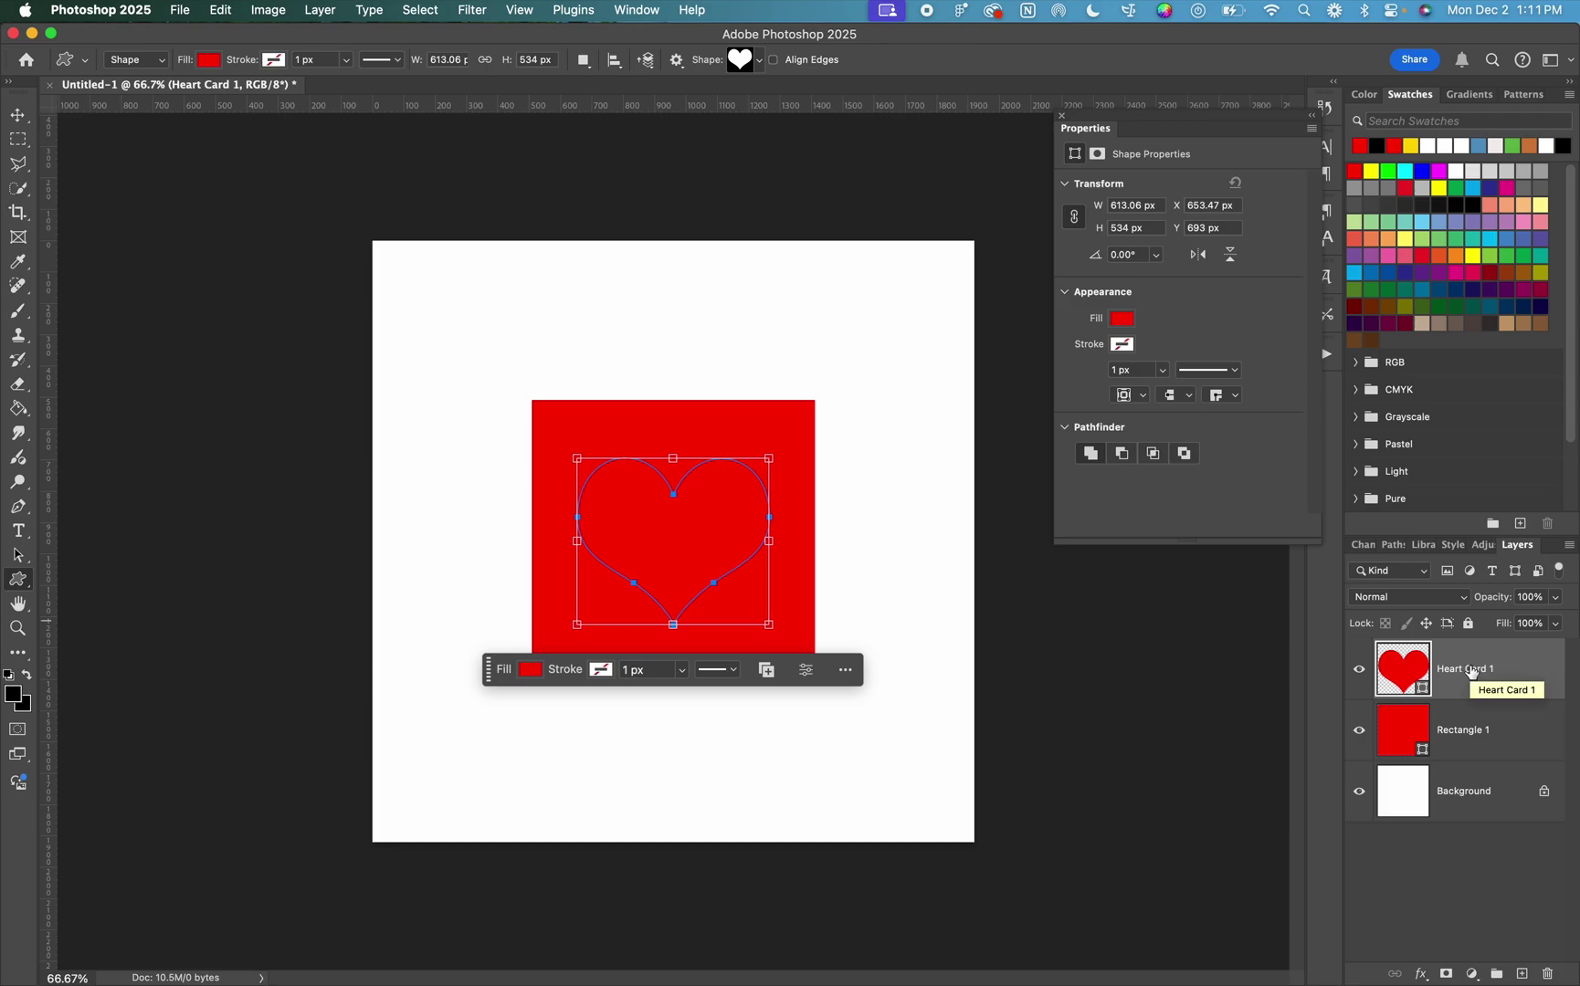
Select the heart with Rectangle 1 and subtract the heart front shape from the square.
{"action": "left_click", "coordinate": [1485, 723], "text": "shift"}
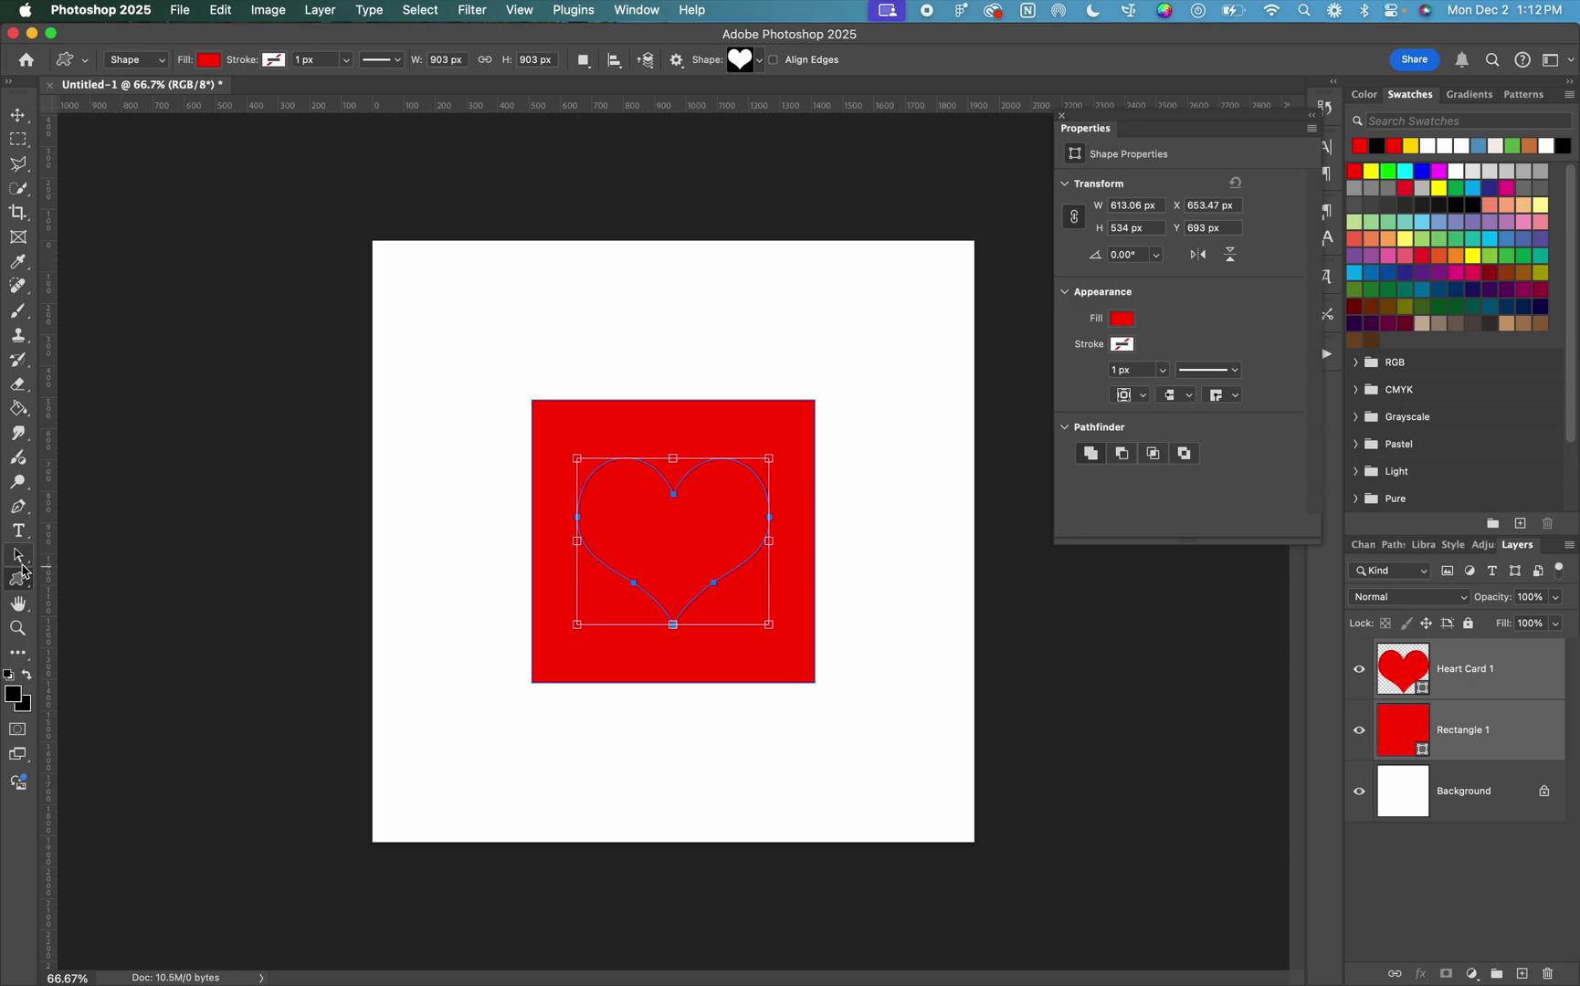
{"action": "left_click", "coordinate": [22, 564]}
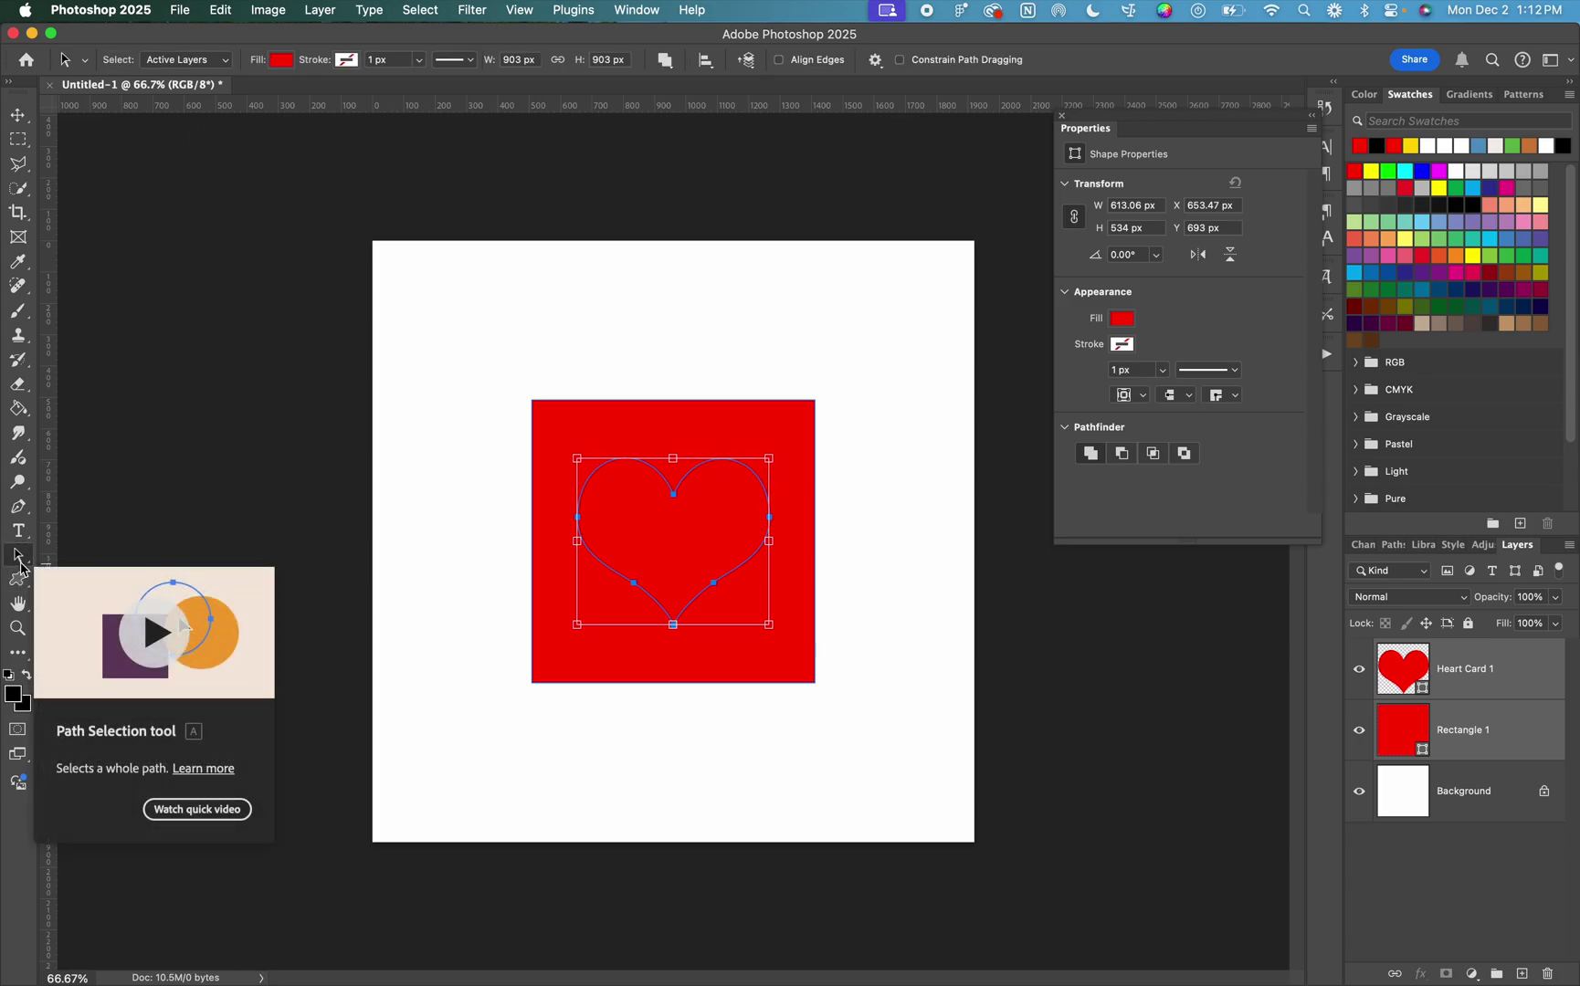
{"action": "right_click", "coordinate": [672, 548]}
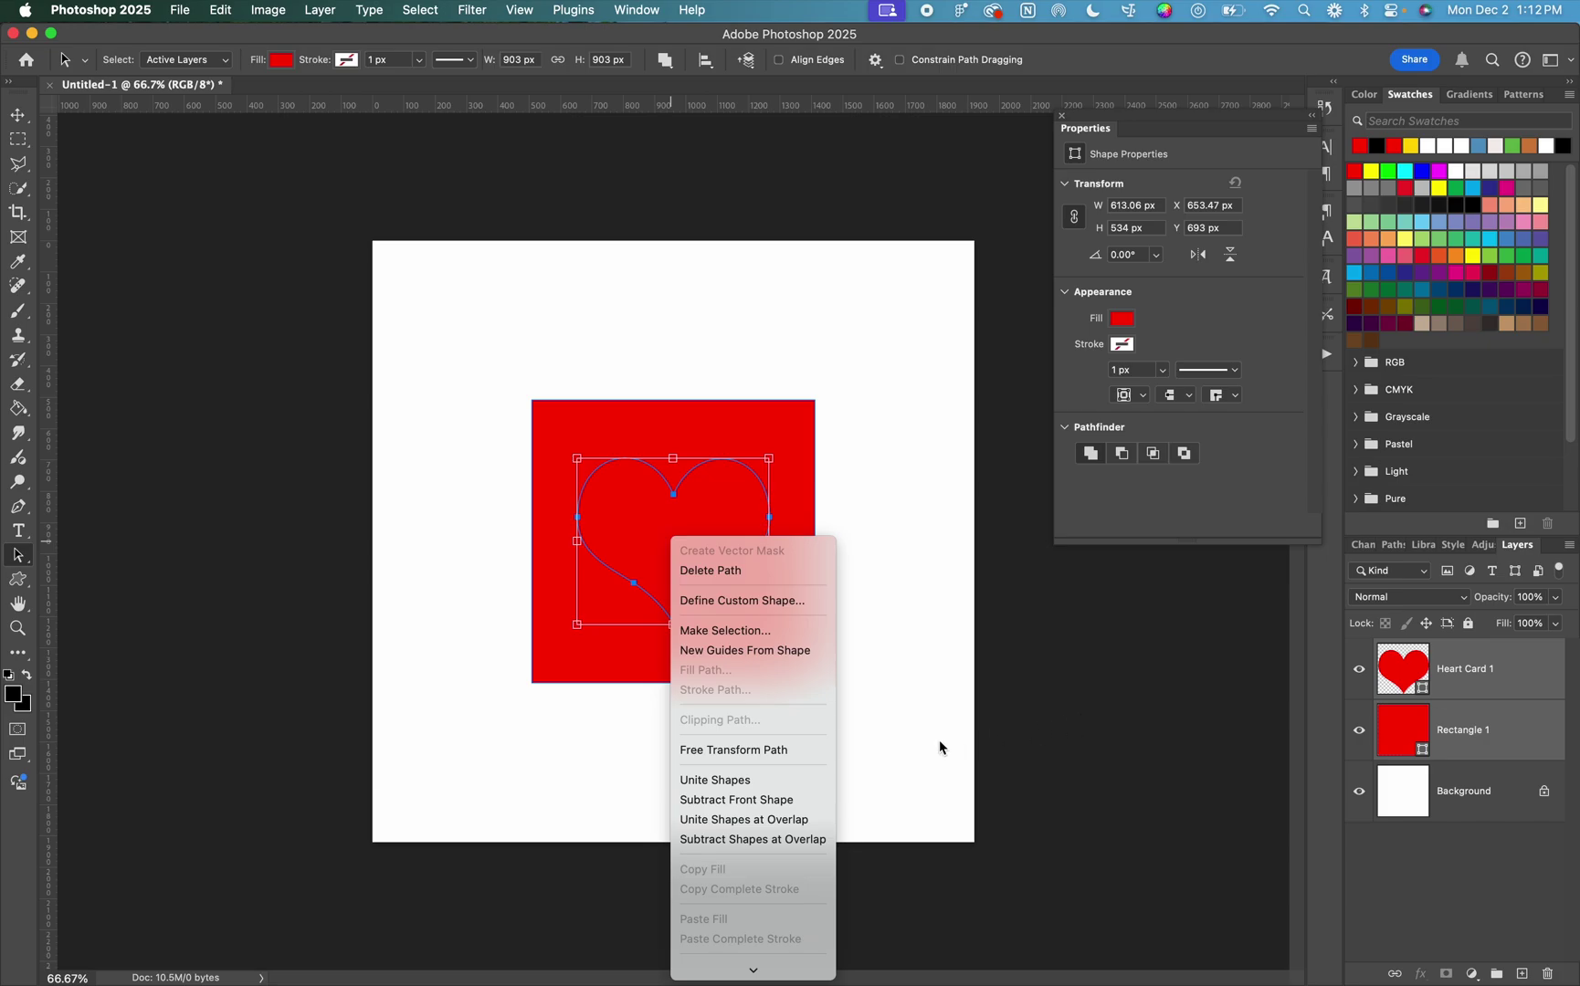
{"action": "left_click", "coordinate": [800, 809]}
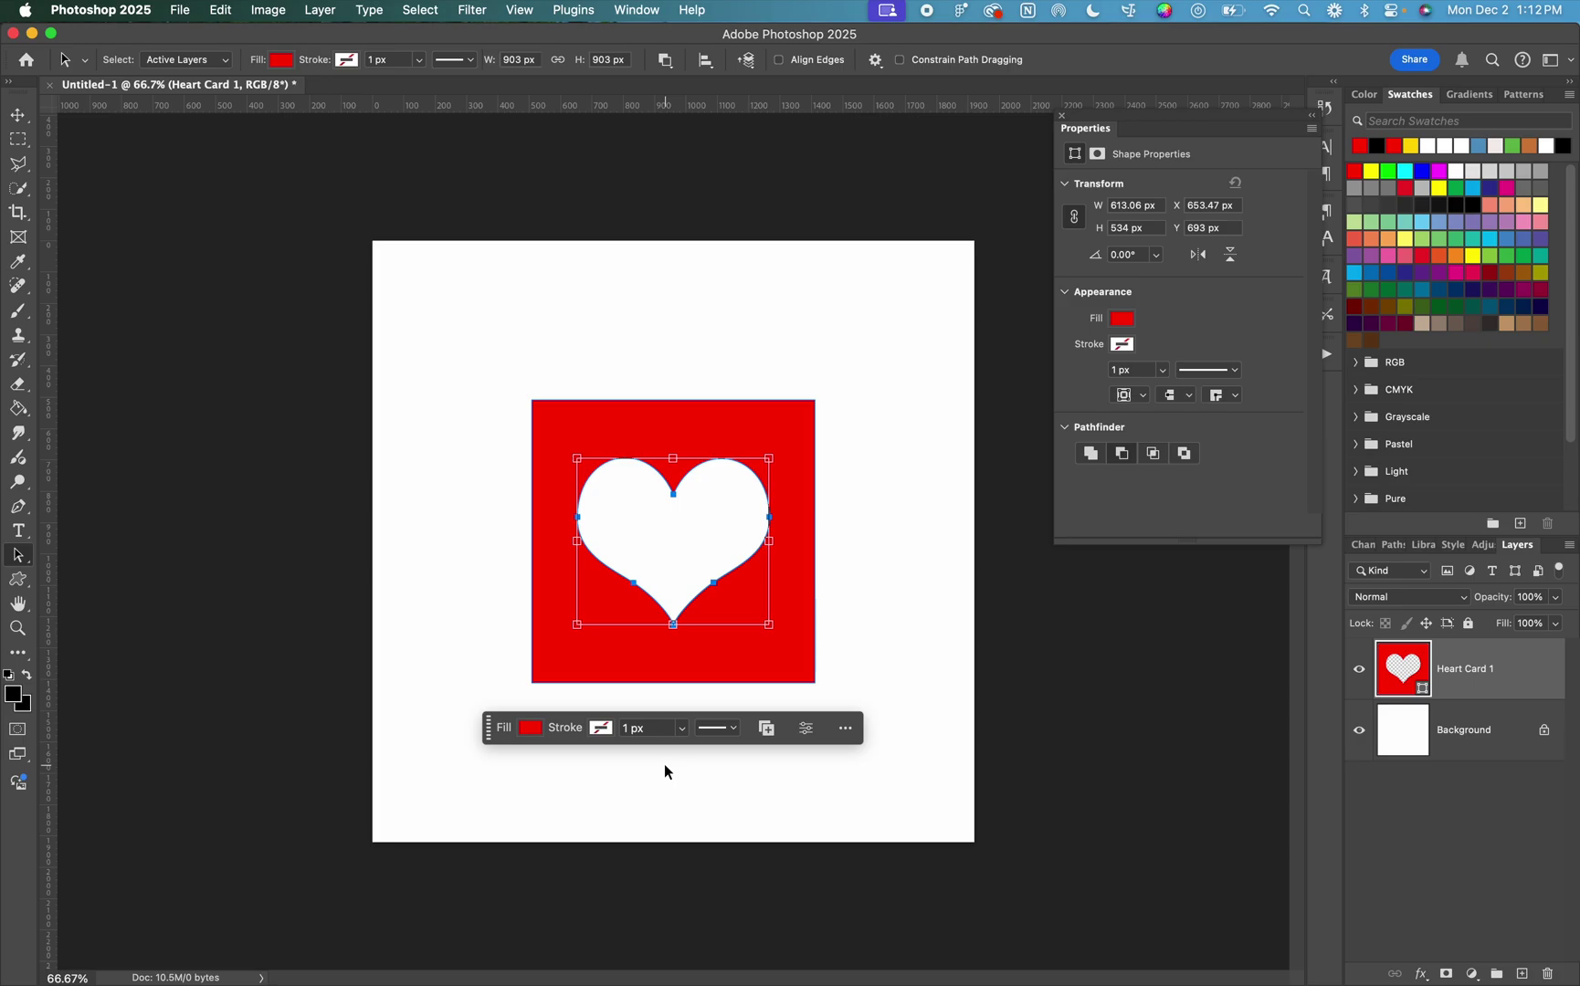
Undo the subtraction and redo it via Layer > Combine Shapes > Subtract Front Shape.
{"action": "key", "text": "super+z"}
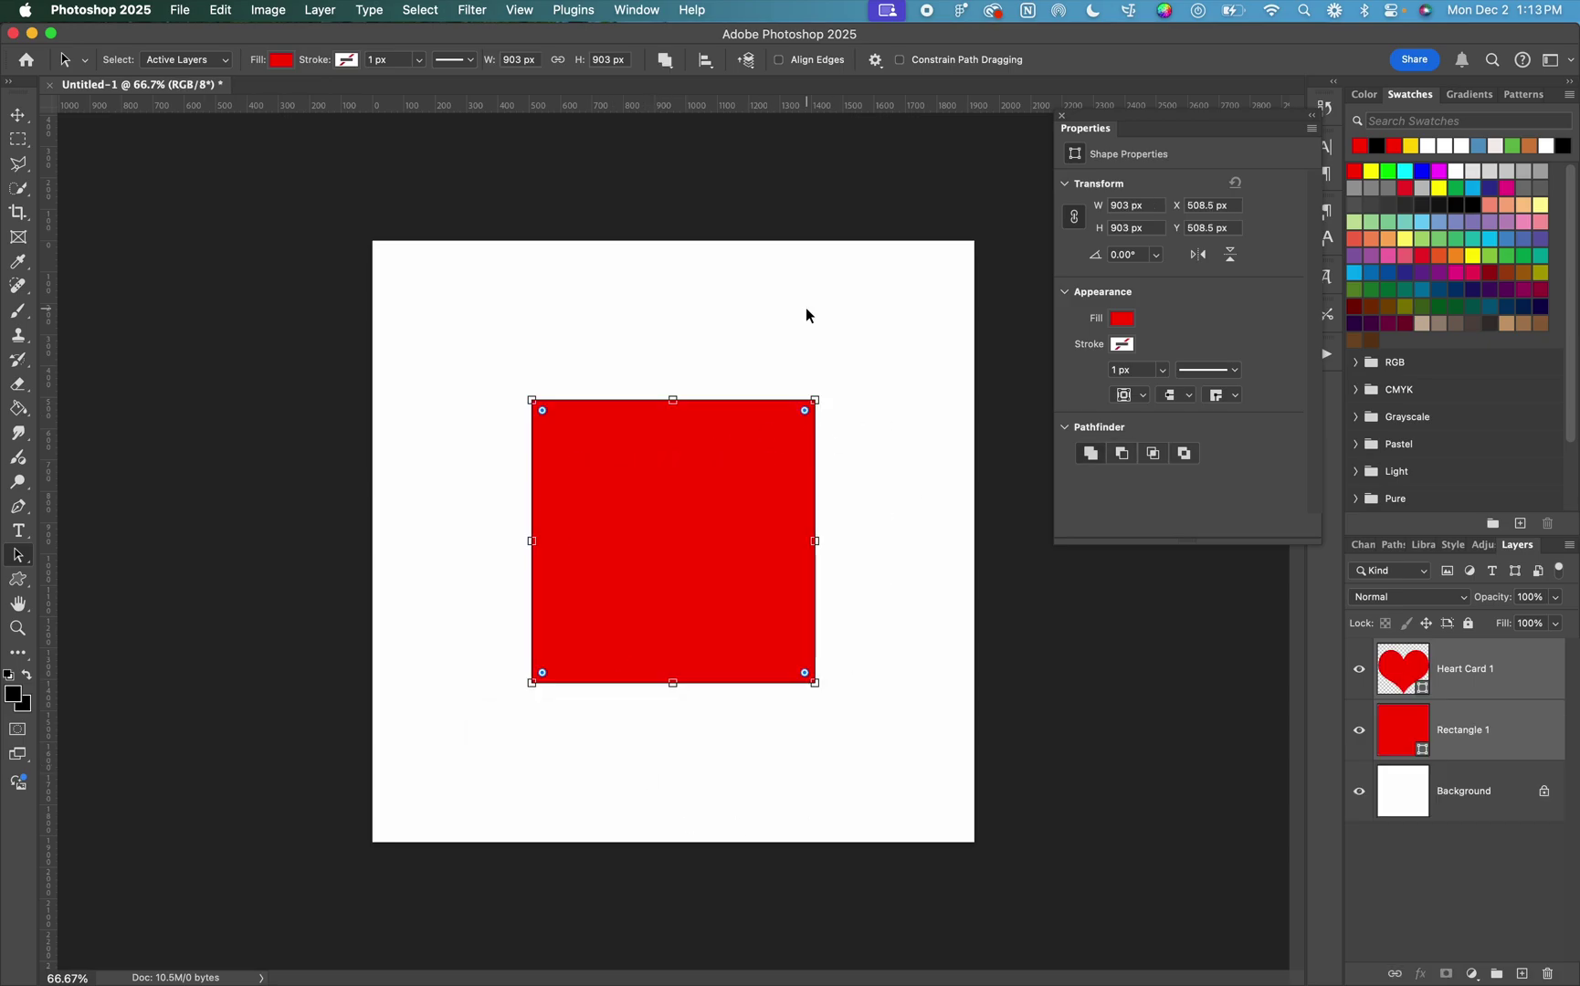
{"action": "left_click", "coordinate": [320, 11]}
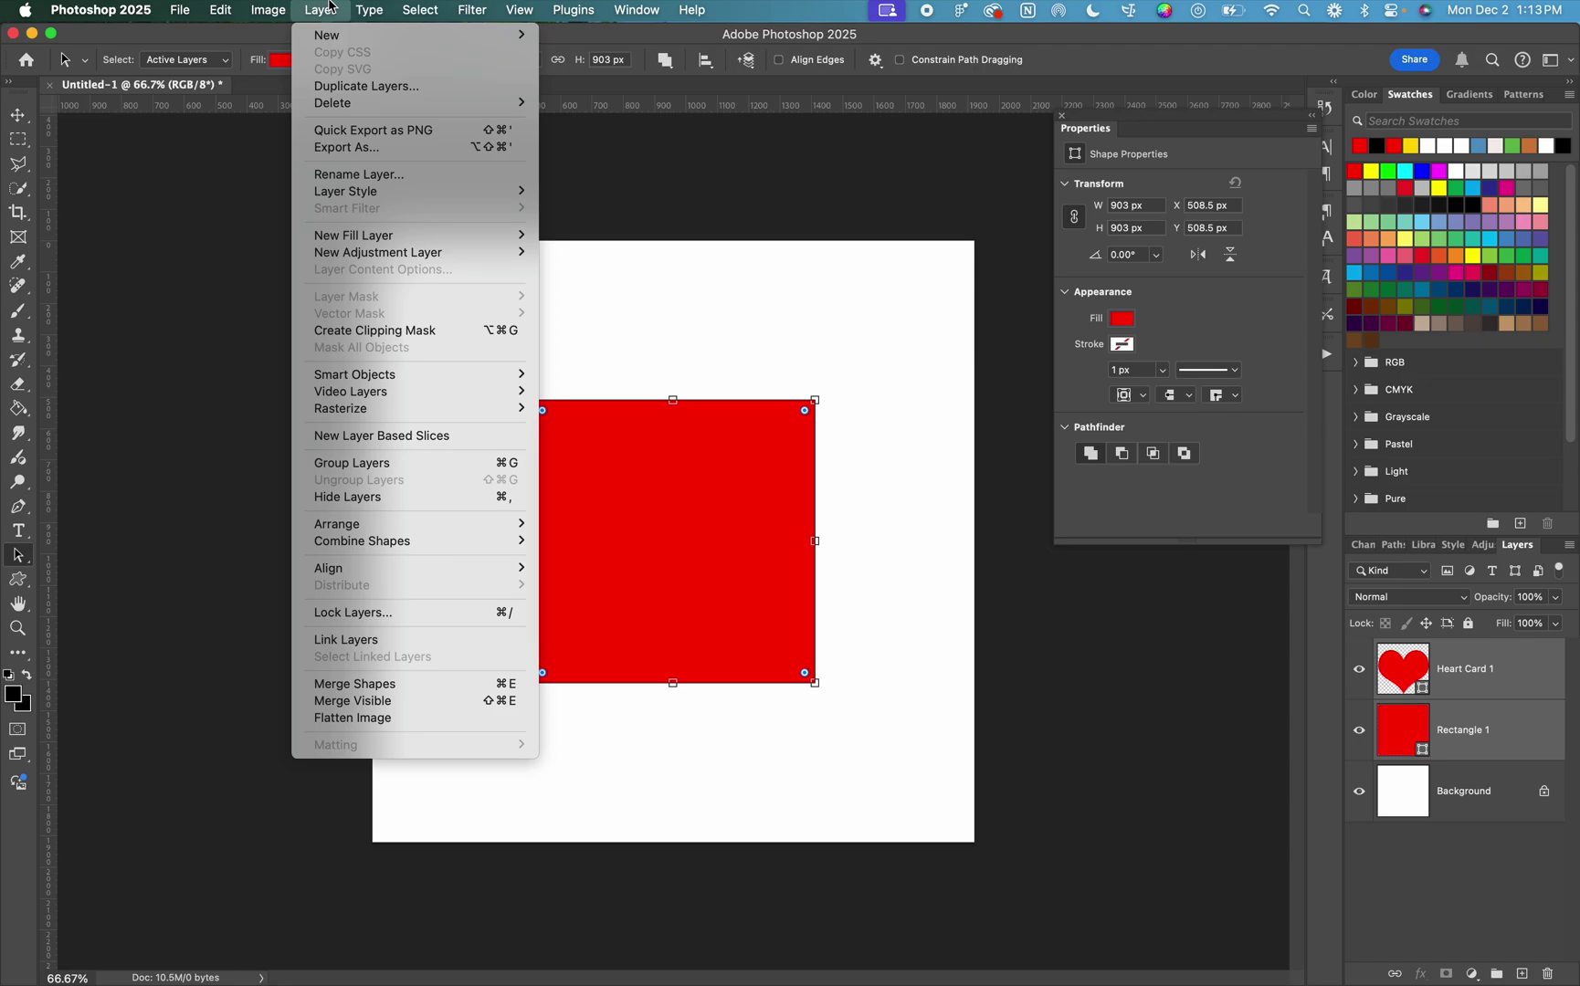
{"action": "mouse_move", "coordinate": [498, 542]}
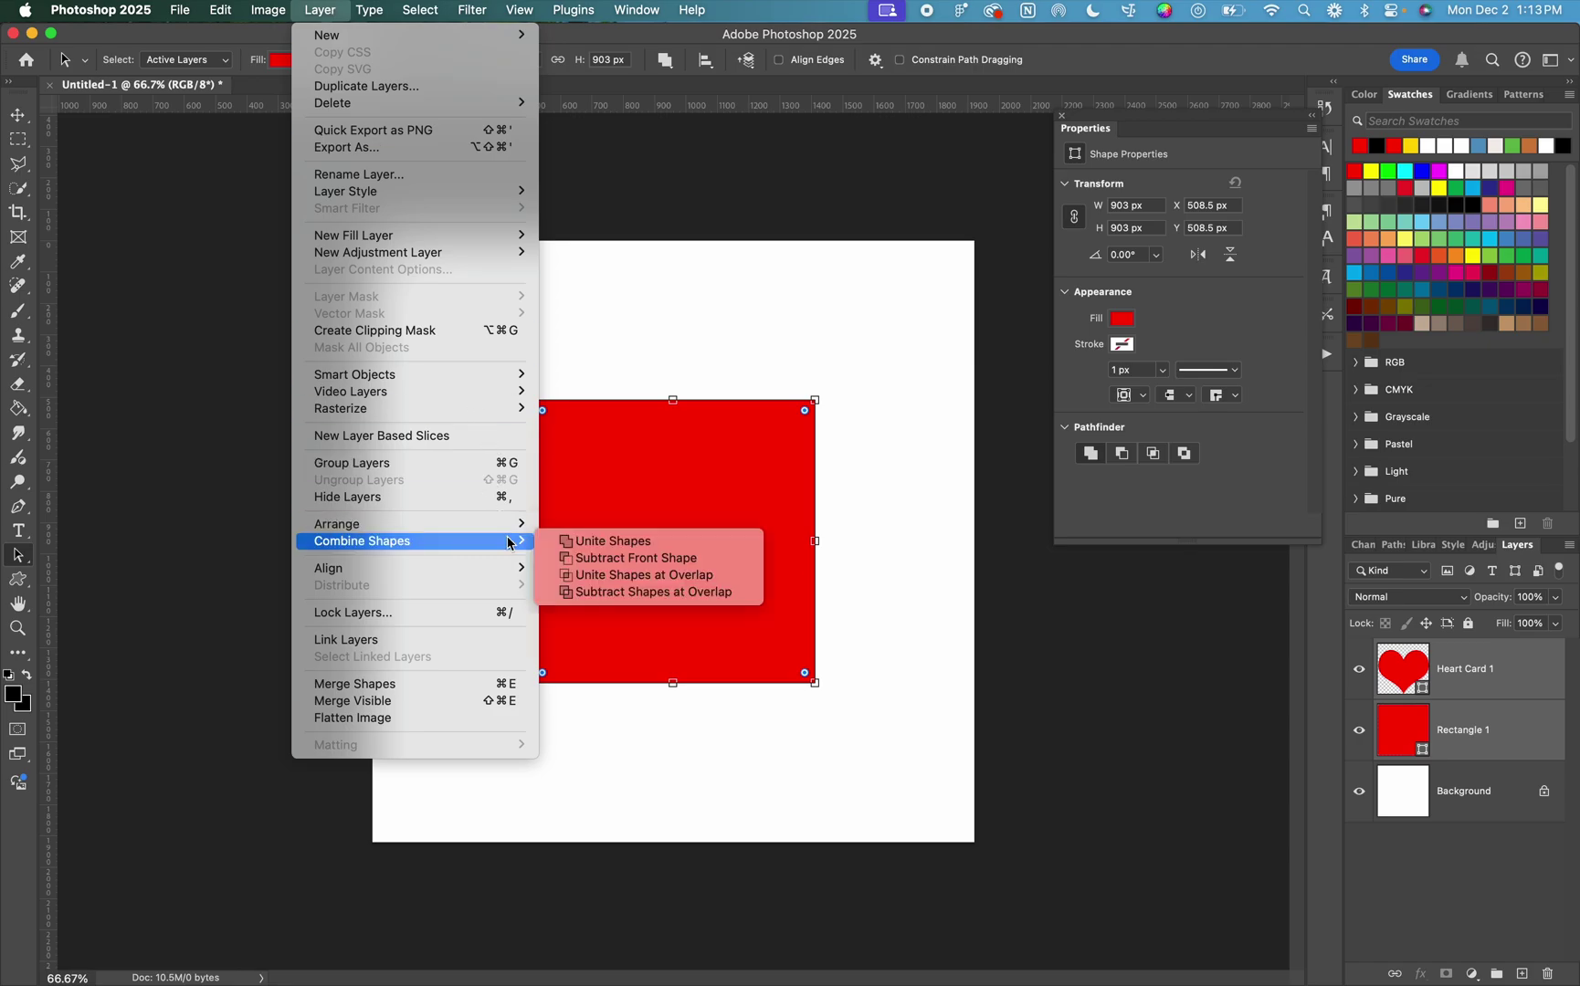
{"action": "left_click", "coordinate": [661, 565]}
Move the heart-cutout card slightly up and left with the Move tool.
{"action": "left_click", "coordinate": [659, 557]}
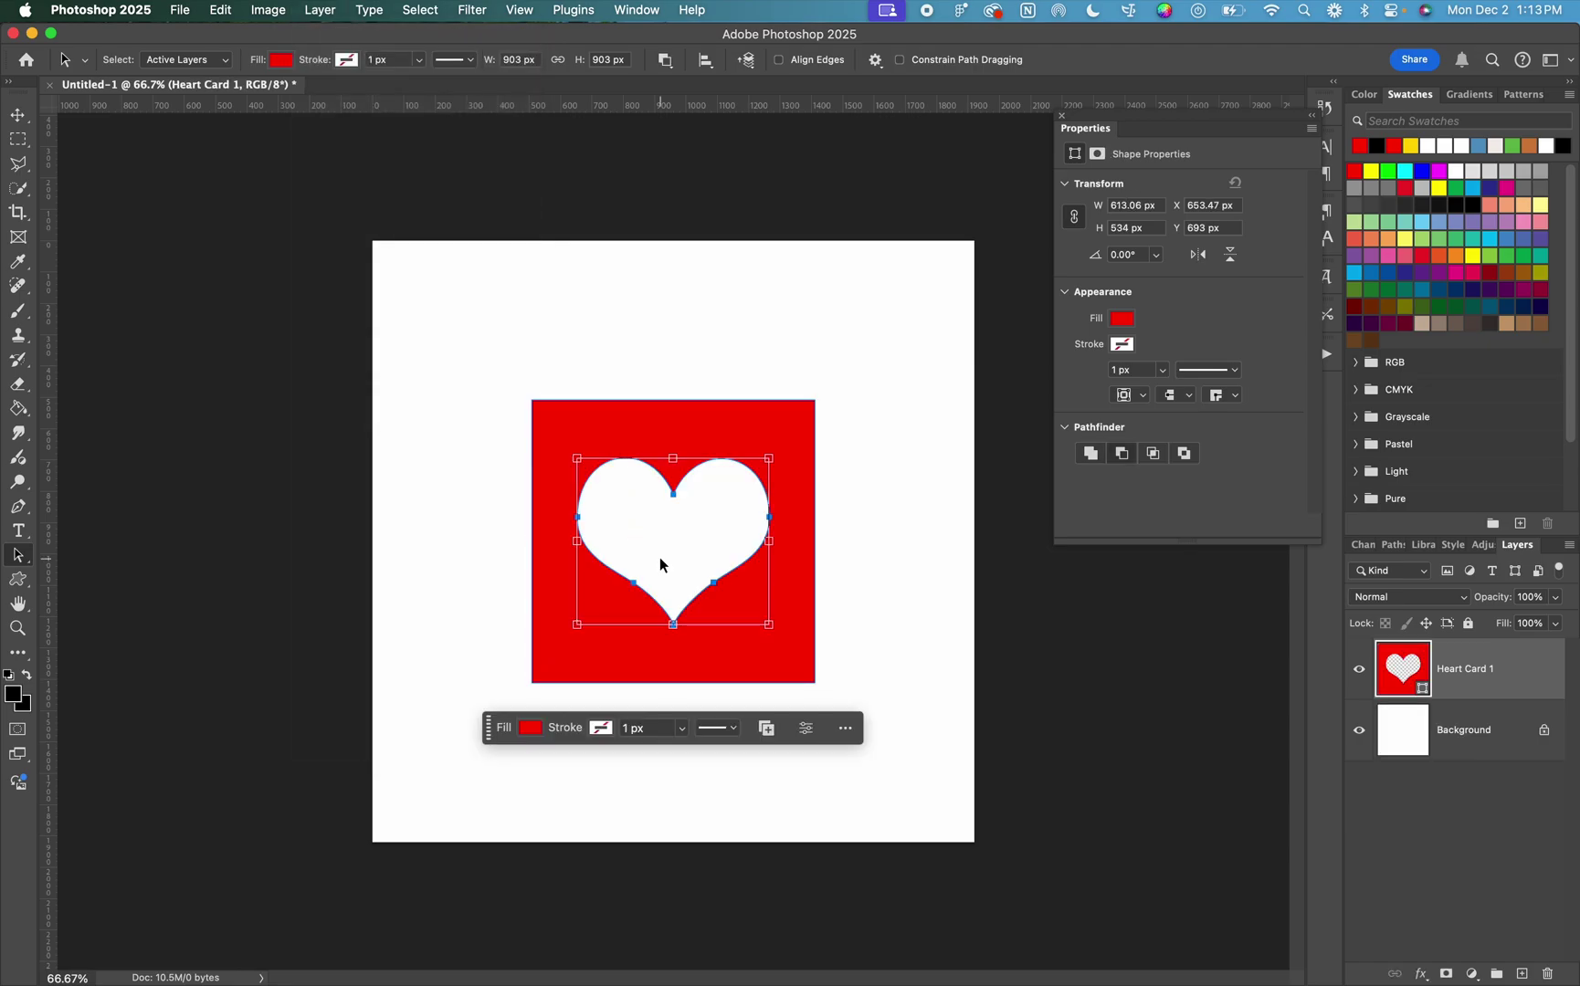
{"action": "key", "text": "v"}
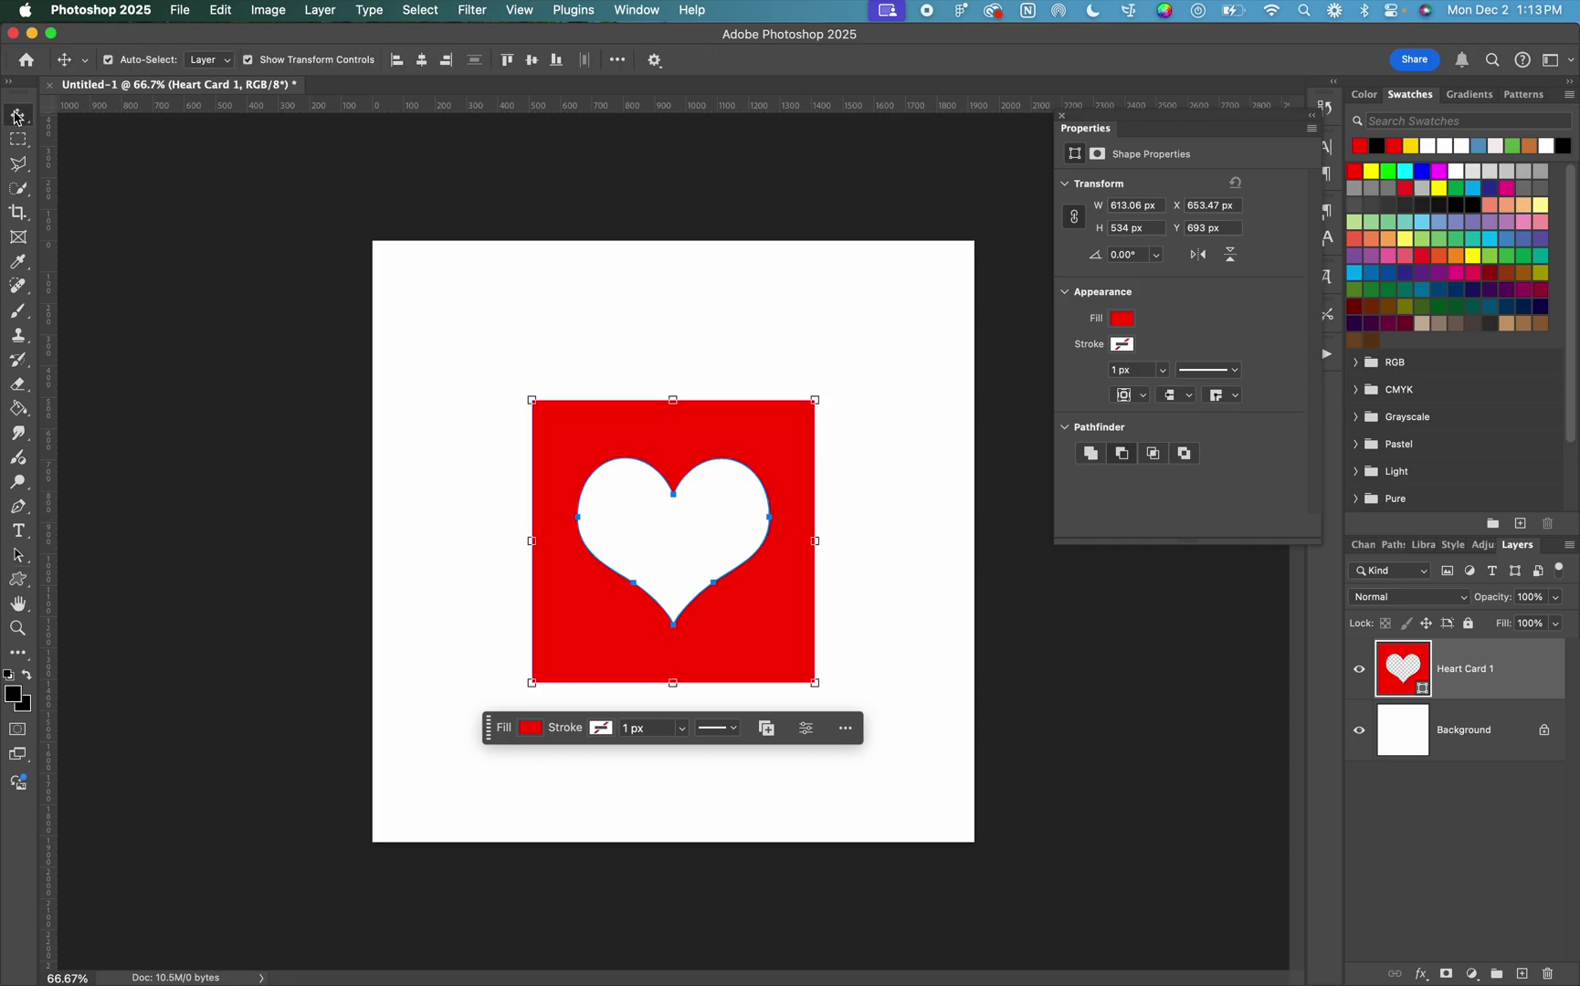
{"action": "left_click_drag", "start_coordinate": [585, 493], "coordinate": [618, 411]}
Unlock the Background as Layer 0 and fill it black, then blue, then white.
{"action": "key", "text": "g"}
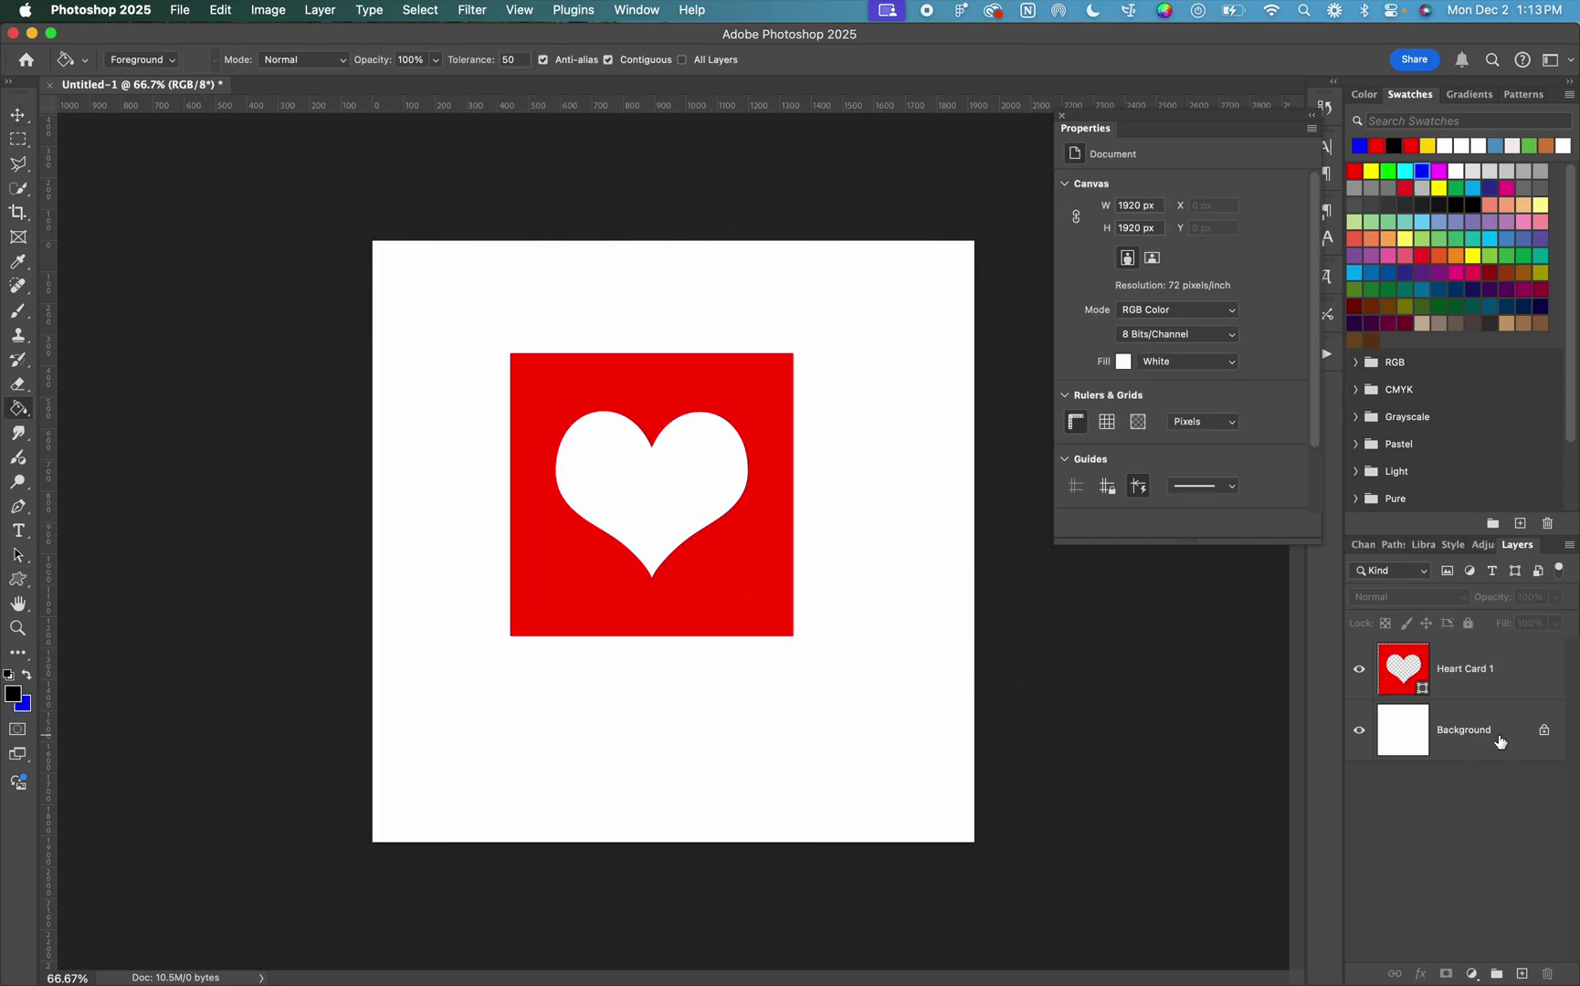
{"action": "left_click", "coordinate": [1544, 730]}
{"action": "left_click", "coordinate": [640, 548]}
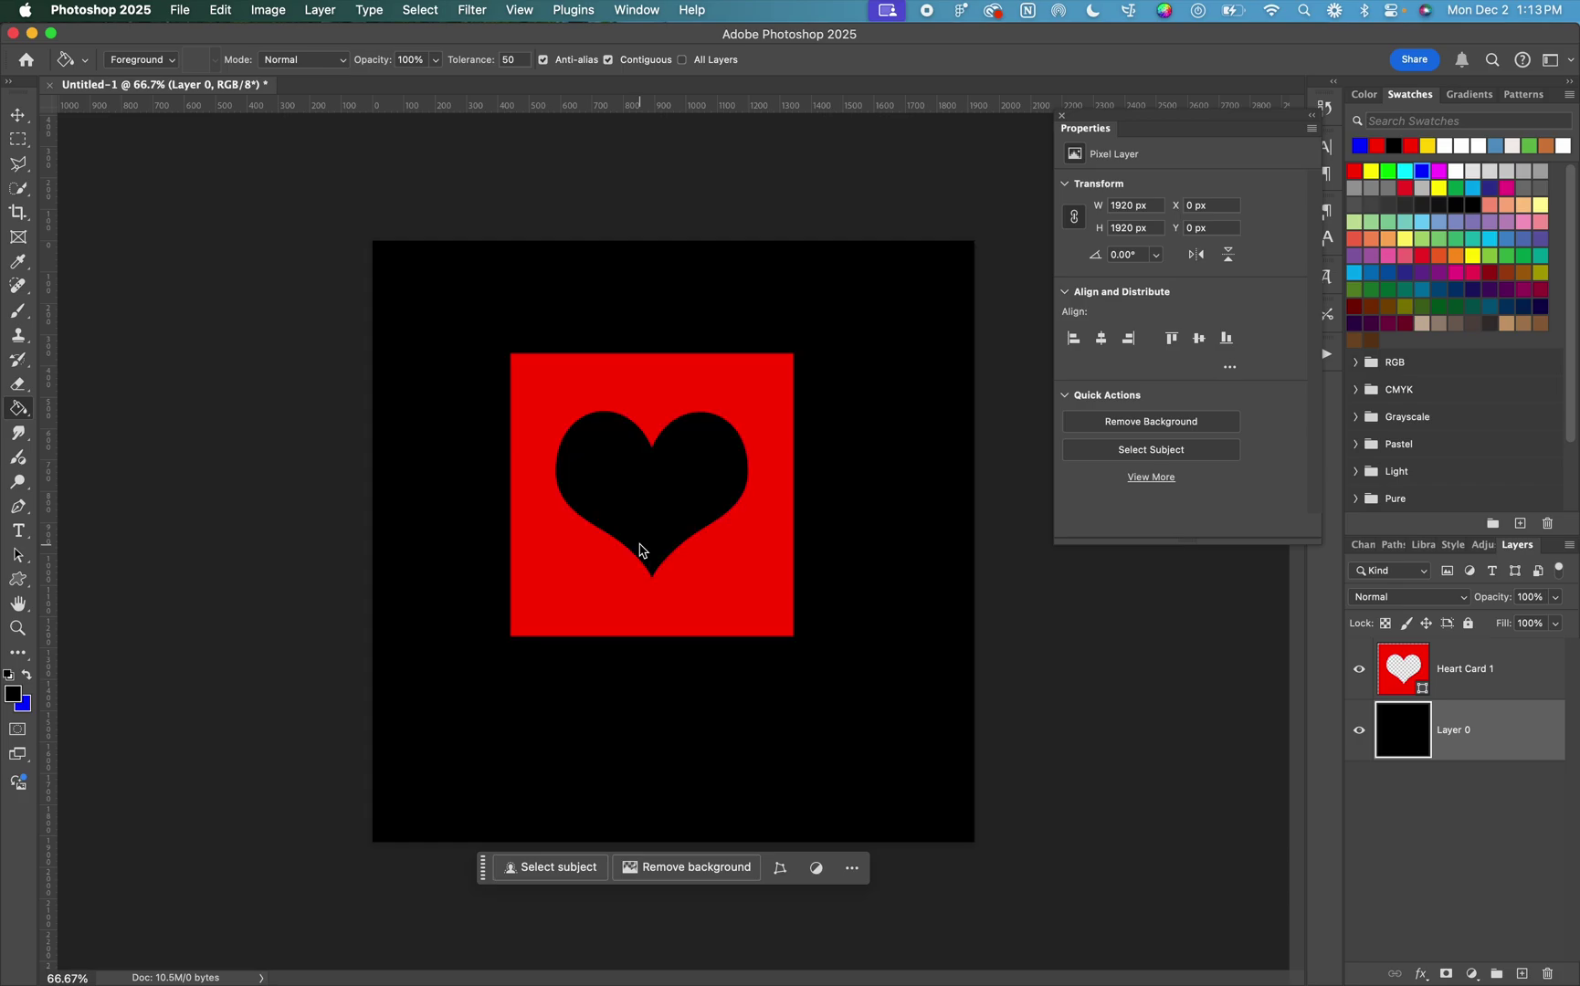
{"action": "left_click", "coordinate": [640, 383]}
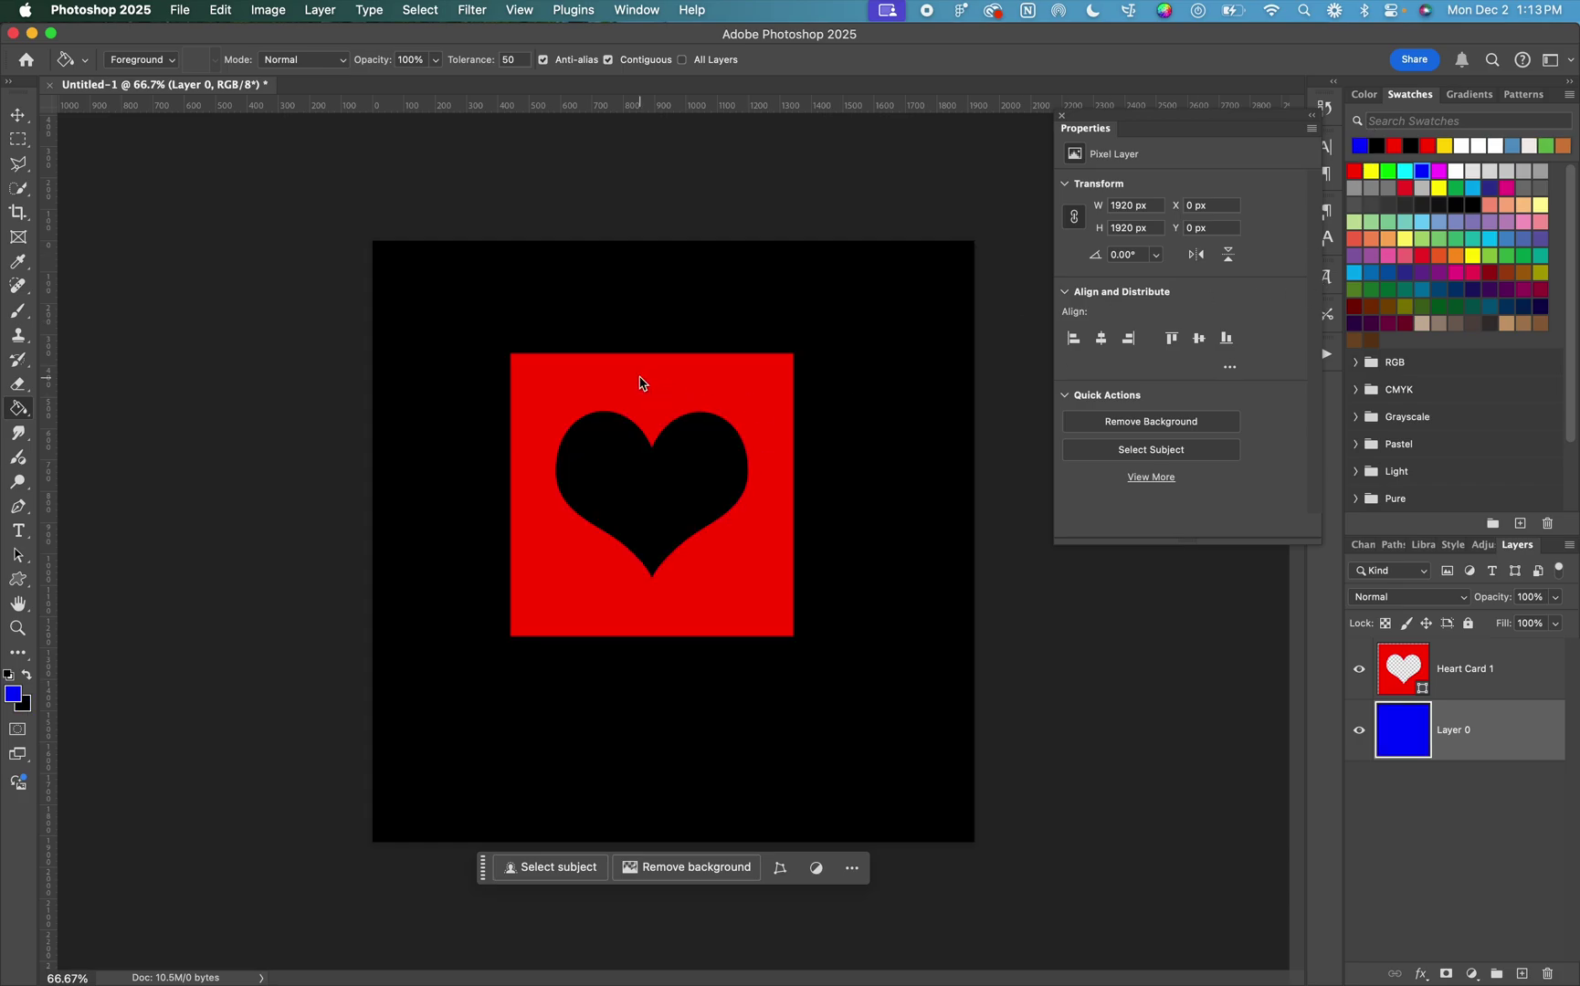
{"action": "left_click", "coordinate": [646, 387]}
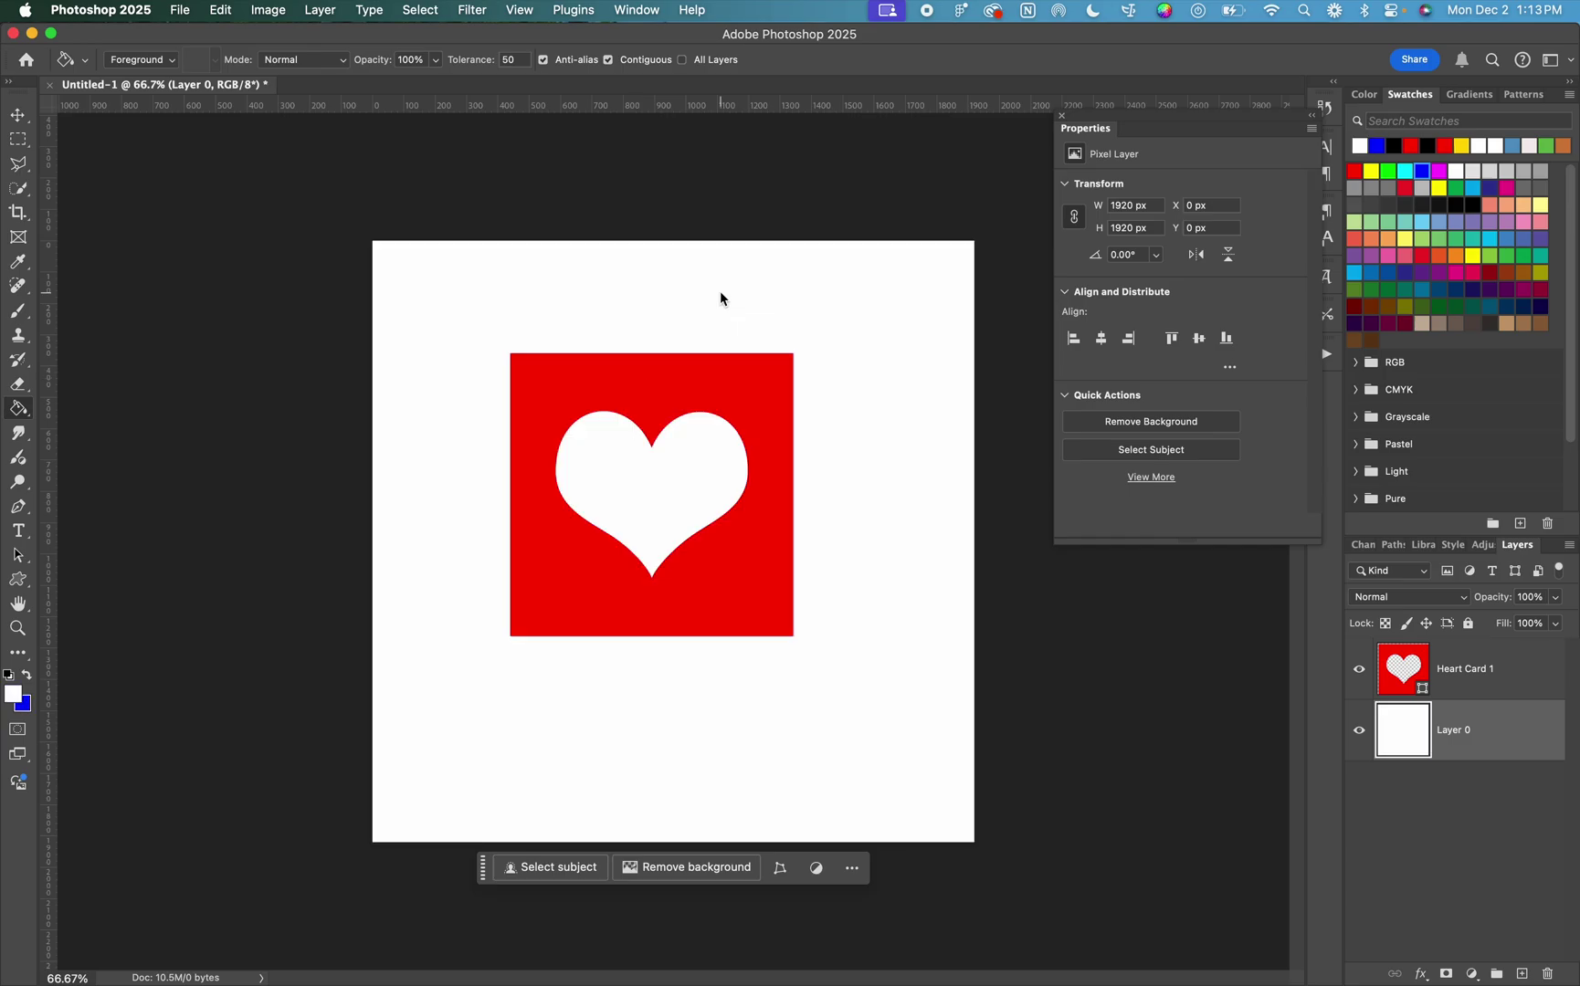